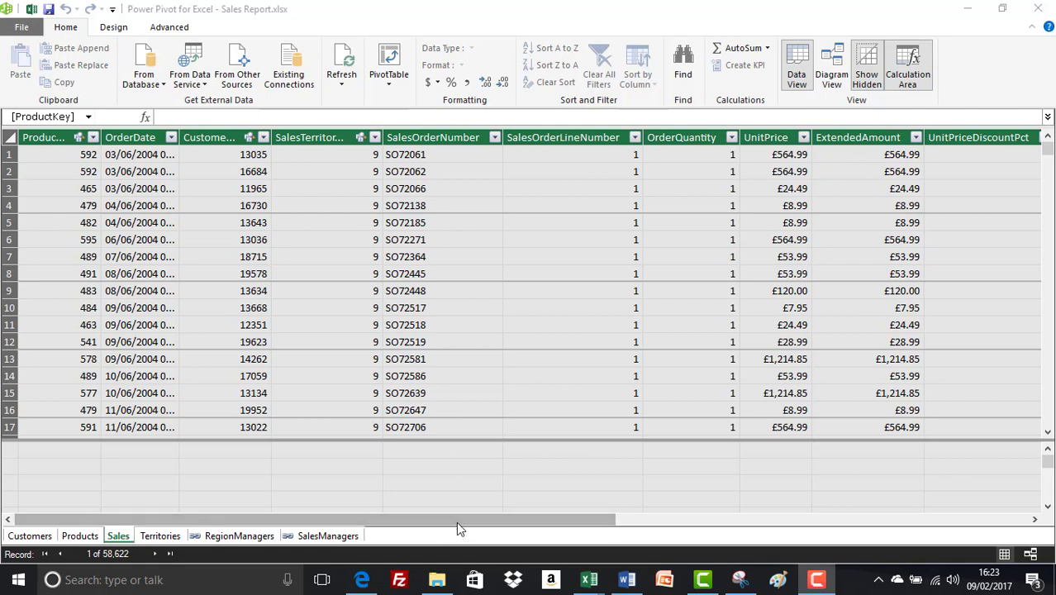
Examine the filter values of the RegionMonthID column in the Sales table
{"action": "left_click_drag", "start_coordinate": [456, 521], "coordinate": [876, 526]}
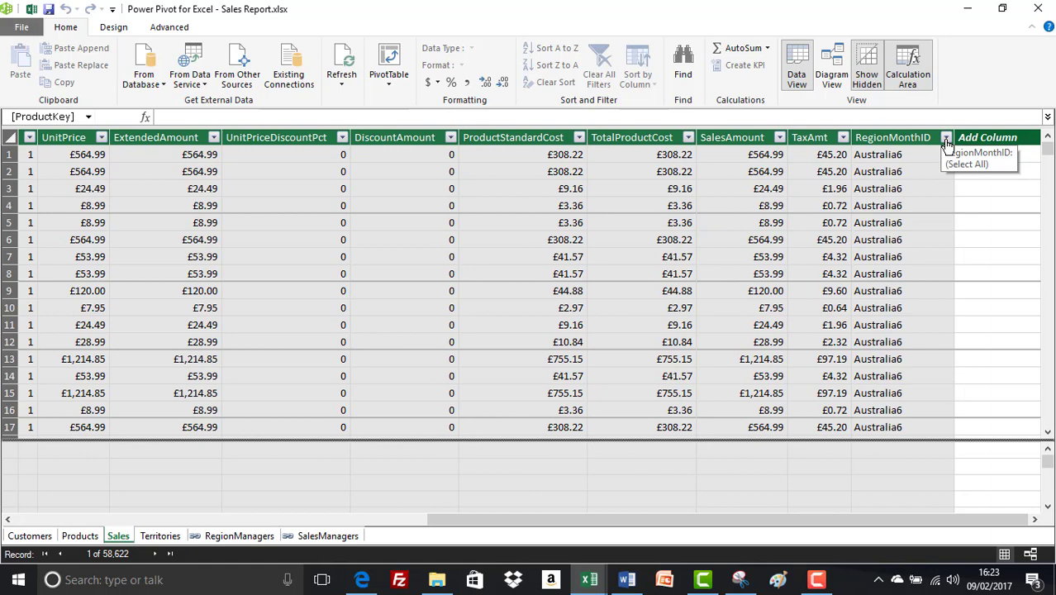
{"action": "left_click", "coordinate": [946, 137]}
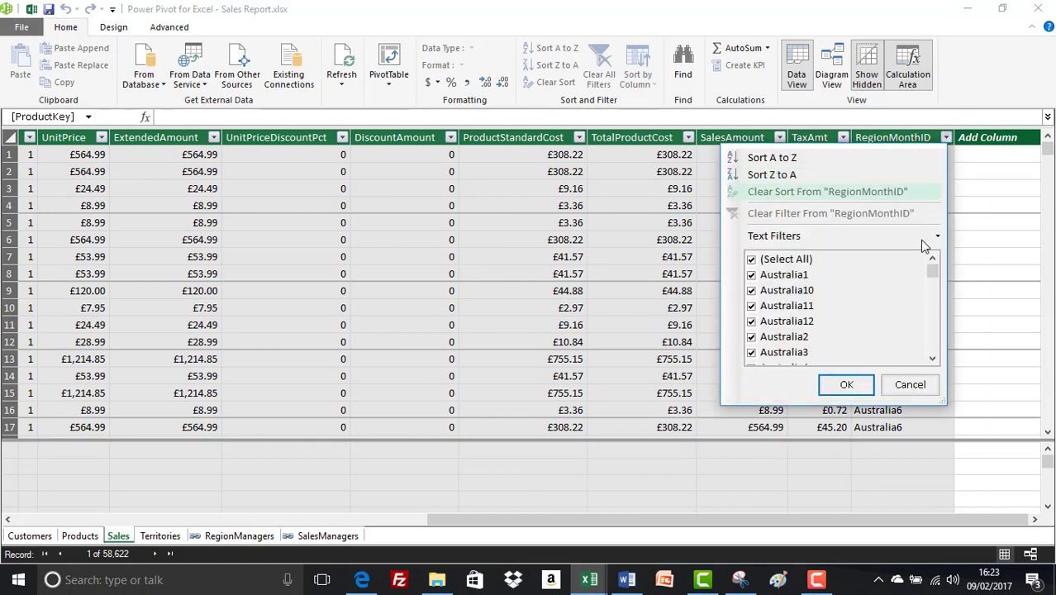
{"action": "left_click_drag", "start_coordinate": [930, 266], "coordinate": [934, 339]}
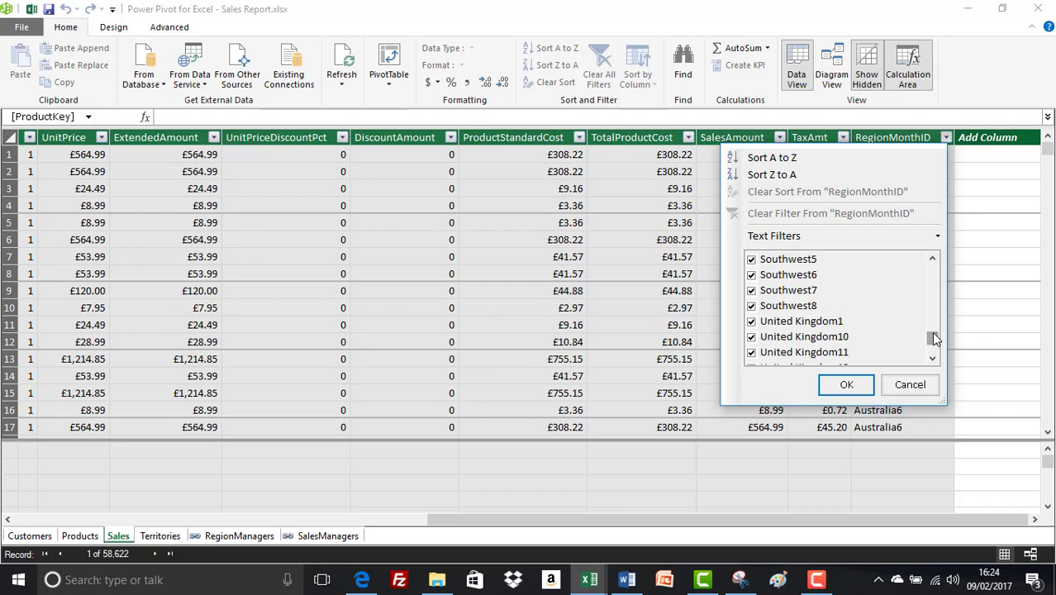
Delete the WHERE clause from the Sales table's SQL statement, save the table properties, and check the RegionMonthID filter values
{"action": "left_click", "coordinate": [104, 29]}
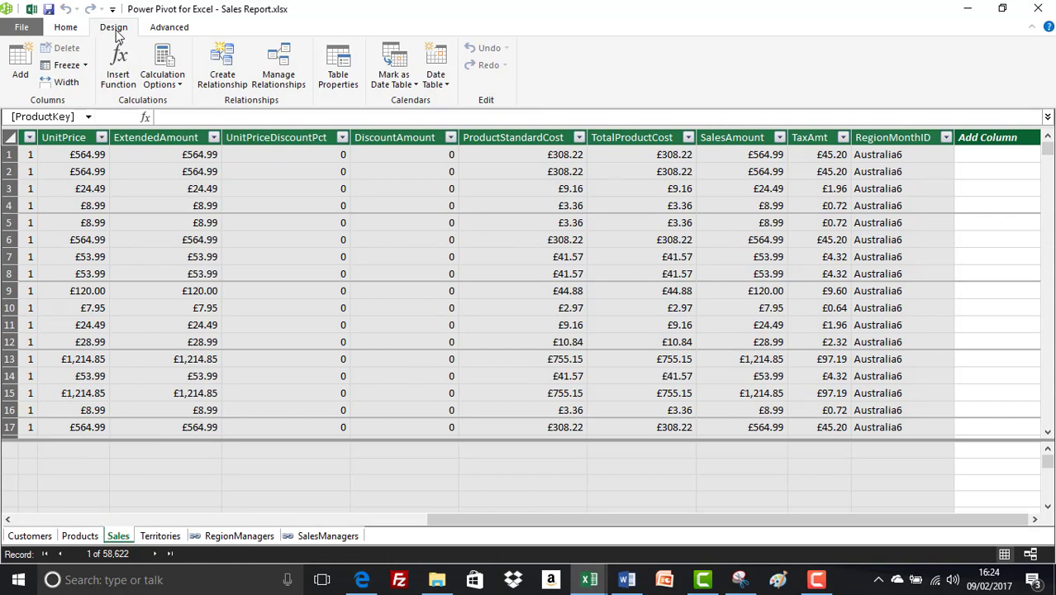
{"action": "left_click", "coordinate": [338, 70]}
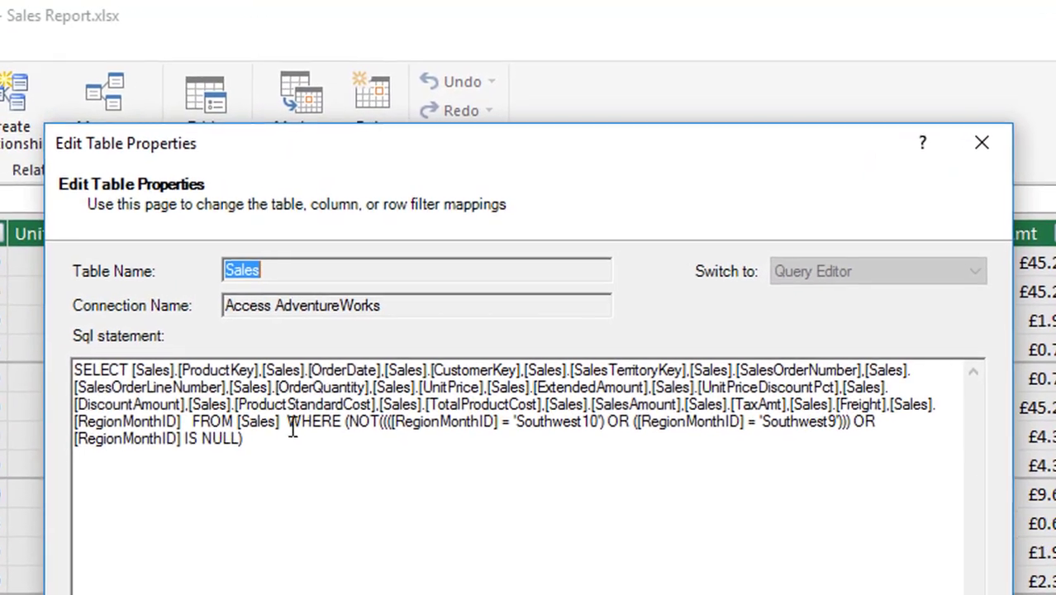
{"action": "left_click", "coordinate": [284, 425]}
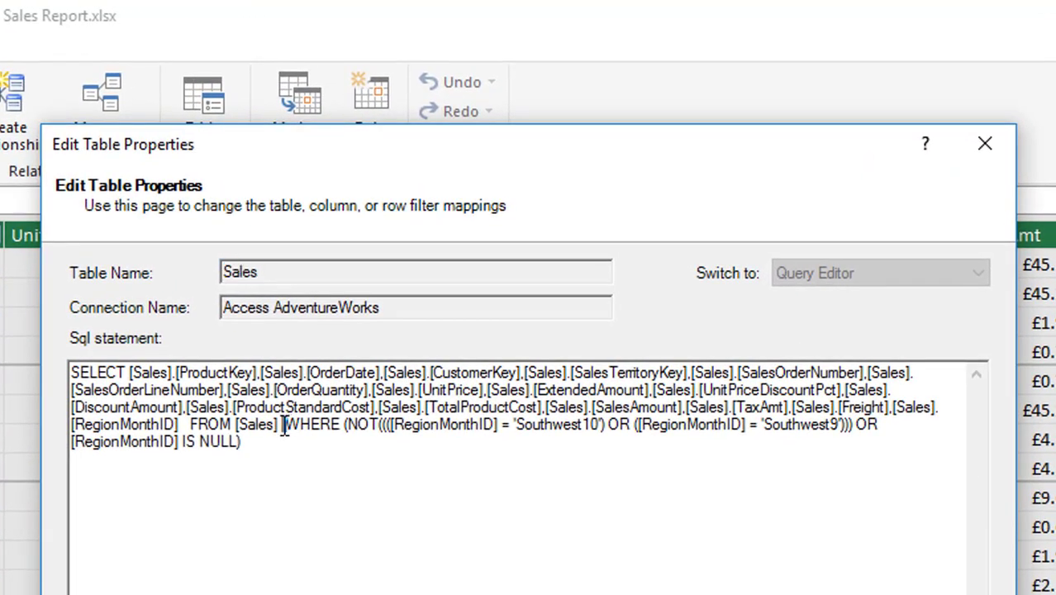
{"action": "left_click_drag", "start_coordinate": [285, 427], "coordinate": [302, 443]}
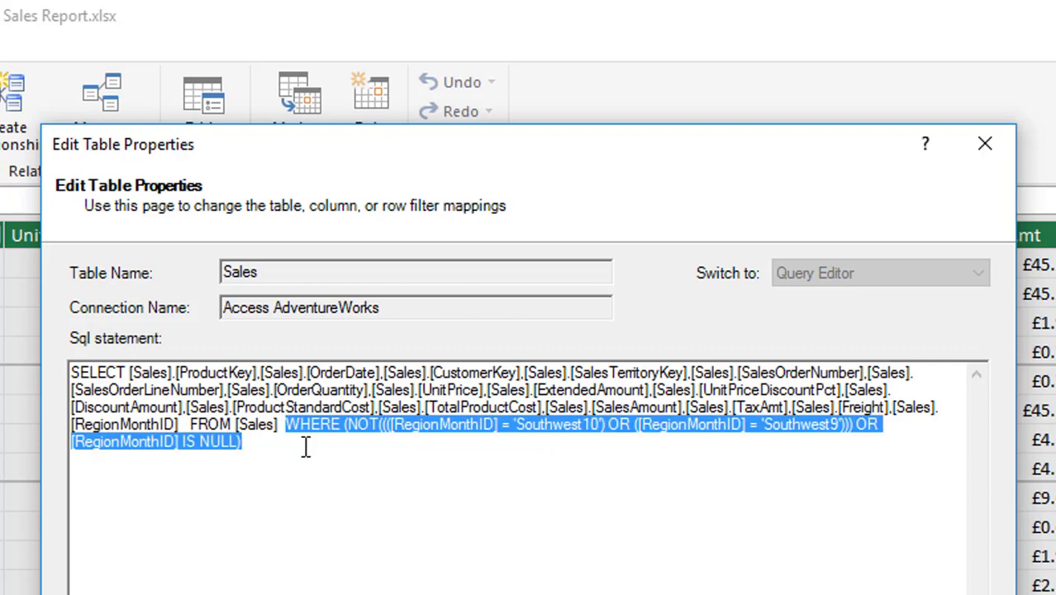
{"action": "key", "text": "BackSpace"}
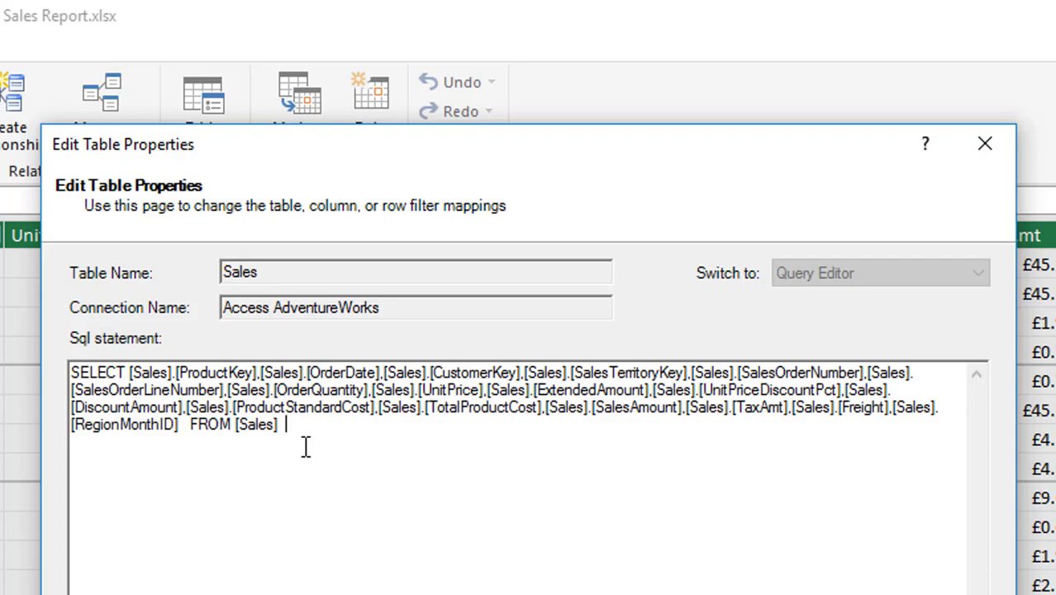
{"action": "key", "text": "BackSpace"}
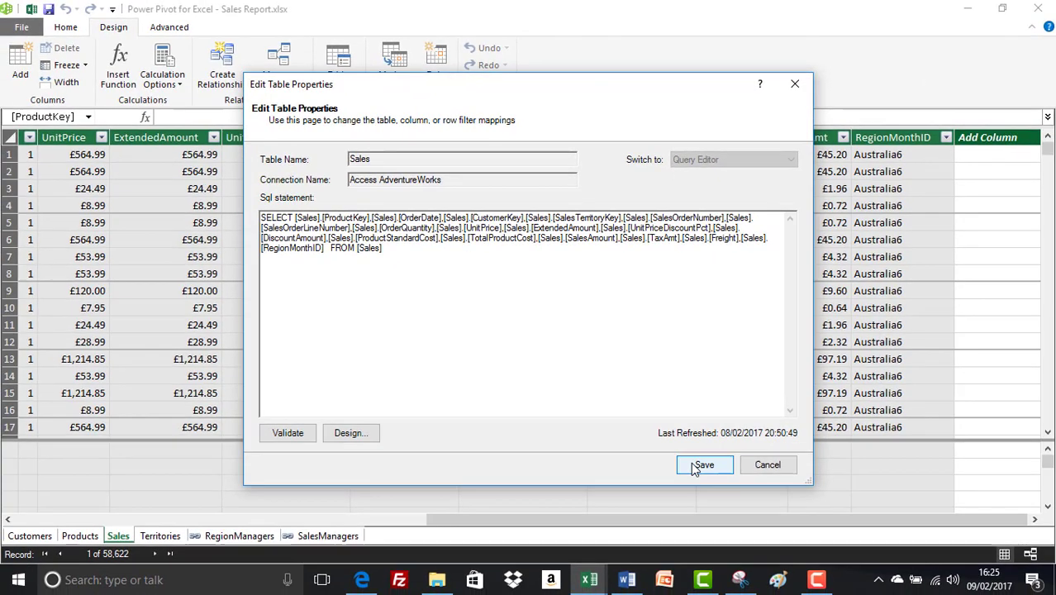
{"action": "left_click", "coordinate": [698, 465]}
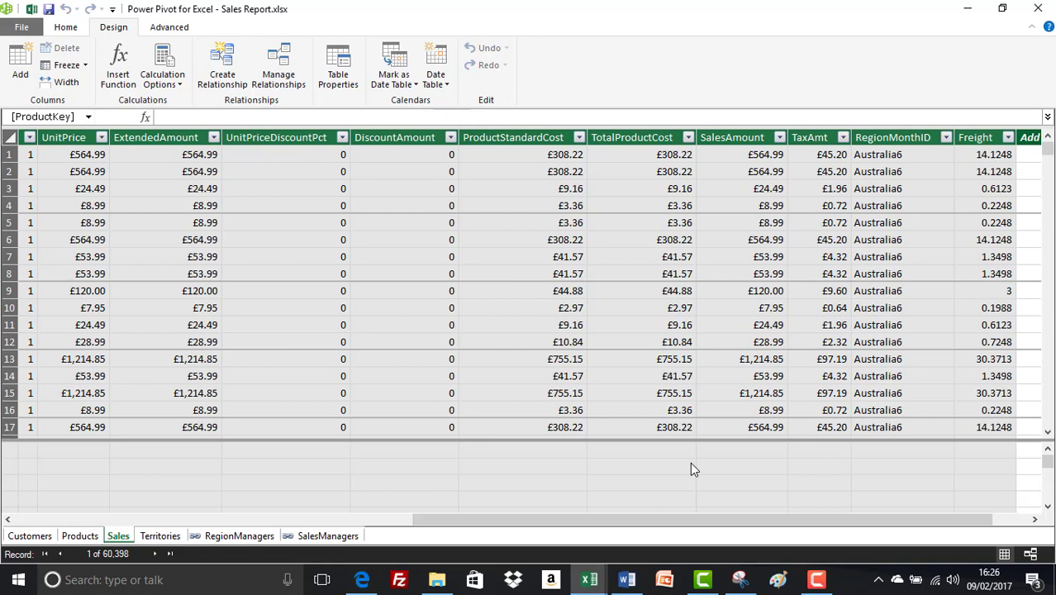
{"action": "left_click", "coordinate": [946, 138]}
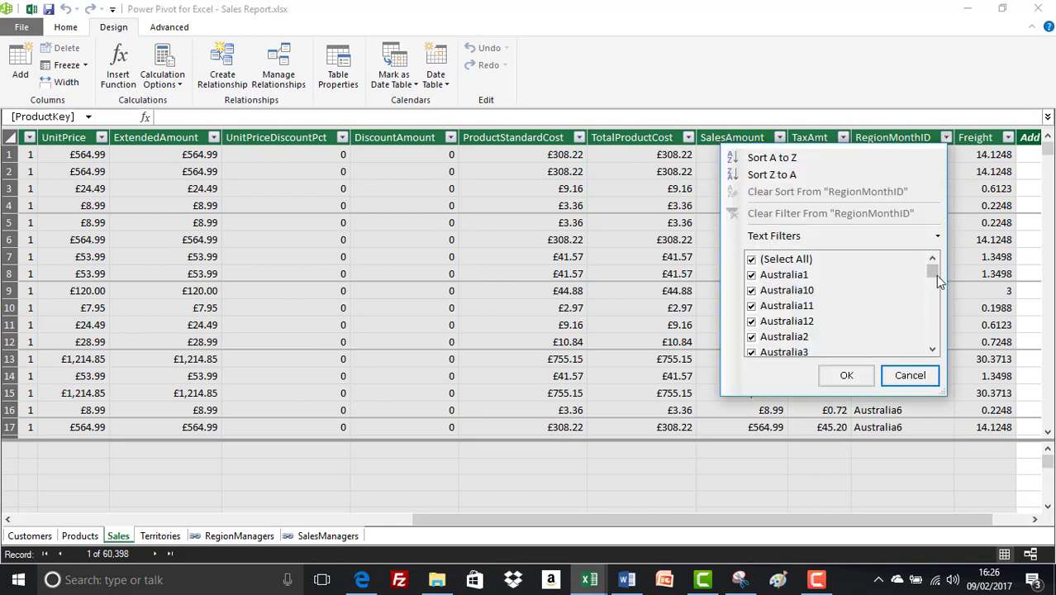
{"action": "left_click_drag", "start_coordinate": [934, 268], "coordinate": [933, 326]}
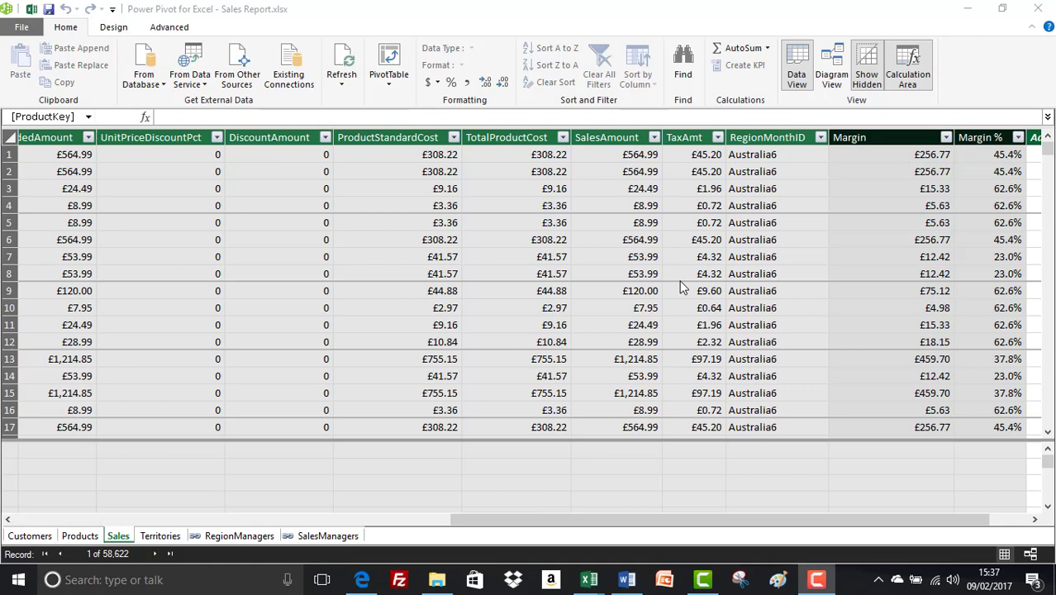
Hide and show the Sales table's calculation area, and enlarge it so that more measure cells fit
{"action": "left_click", "coordinate": [910, 73]}
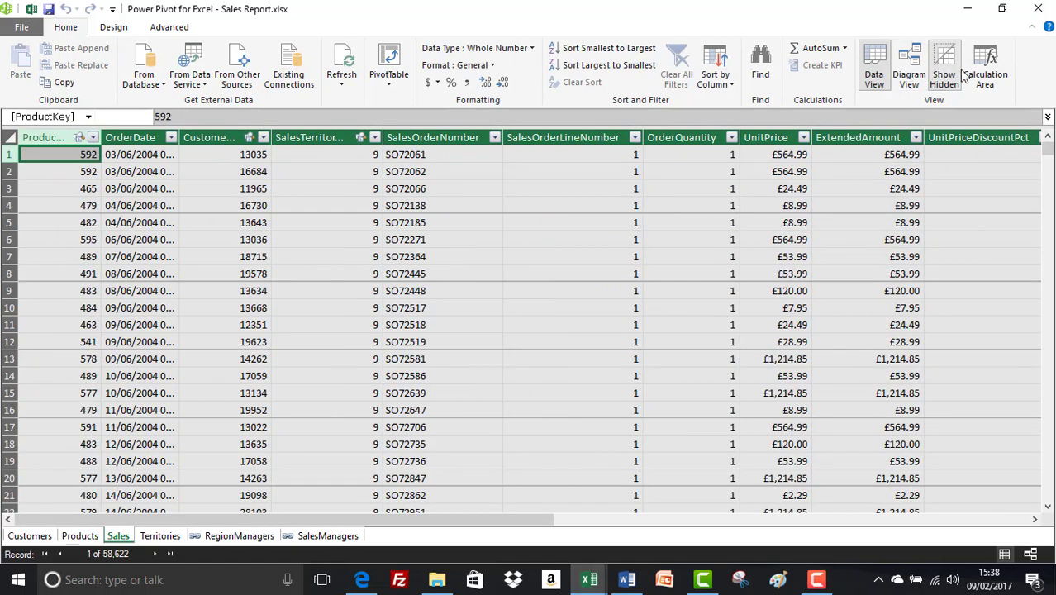
{"action": "left_click", "coordinate": [983, 74]}
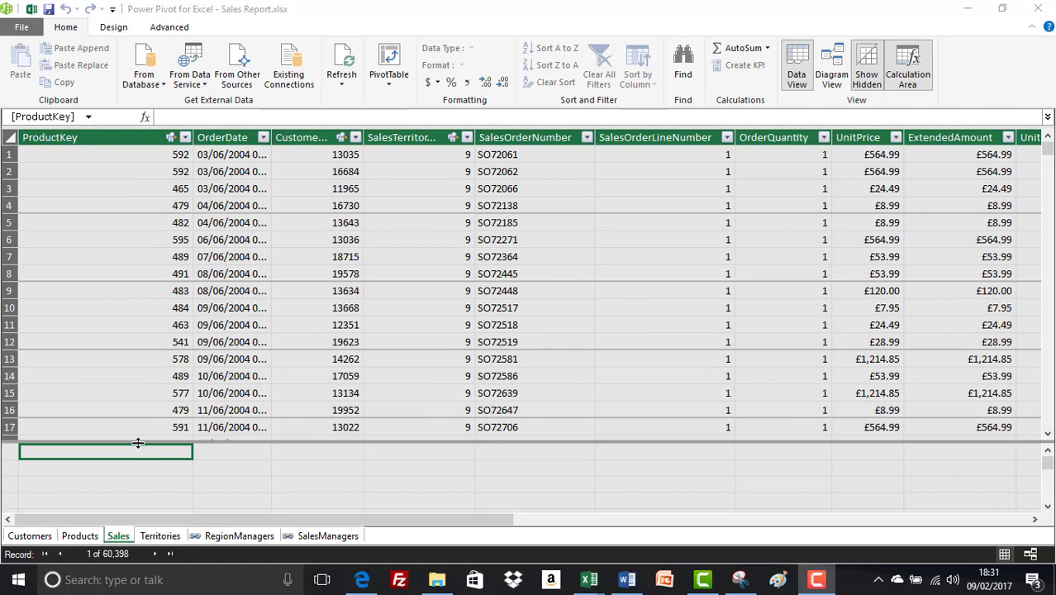
{"action": "left_click_drag", "start_coordinate": [138, 443], "coordinate": [150, 341]}
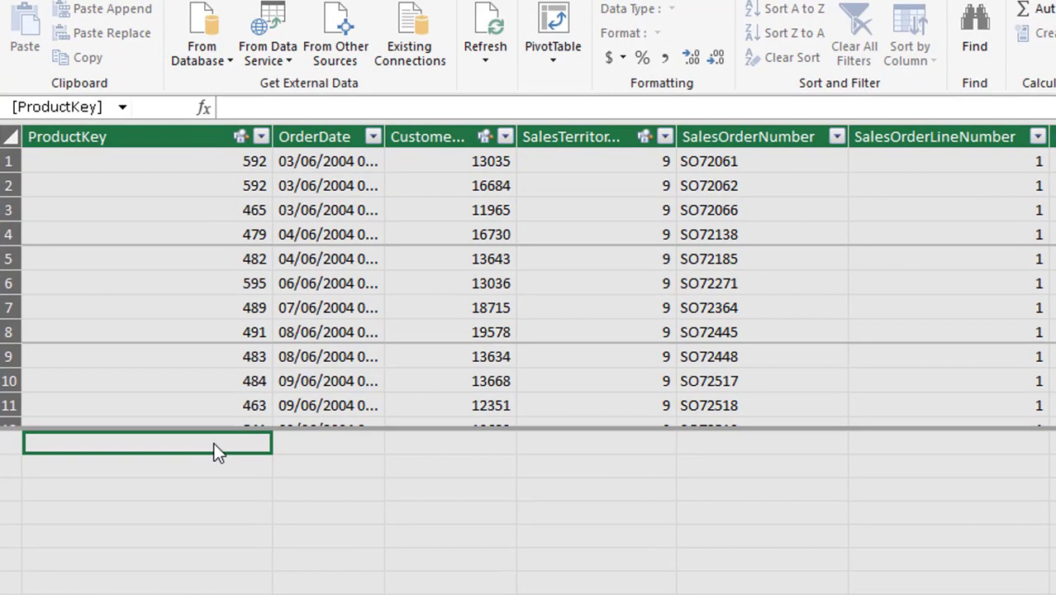
Start a measure named Total Standard Cost in the first calculation cell under the ProductKey column
{"action": "type", "text": "to"}
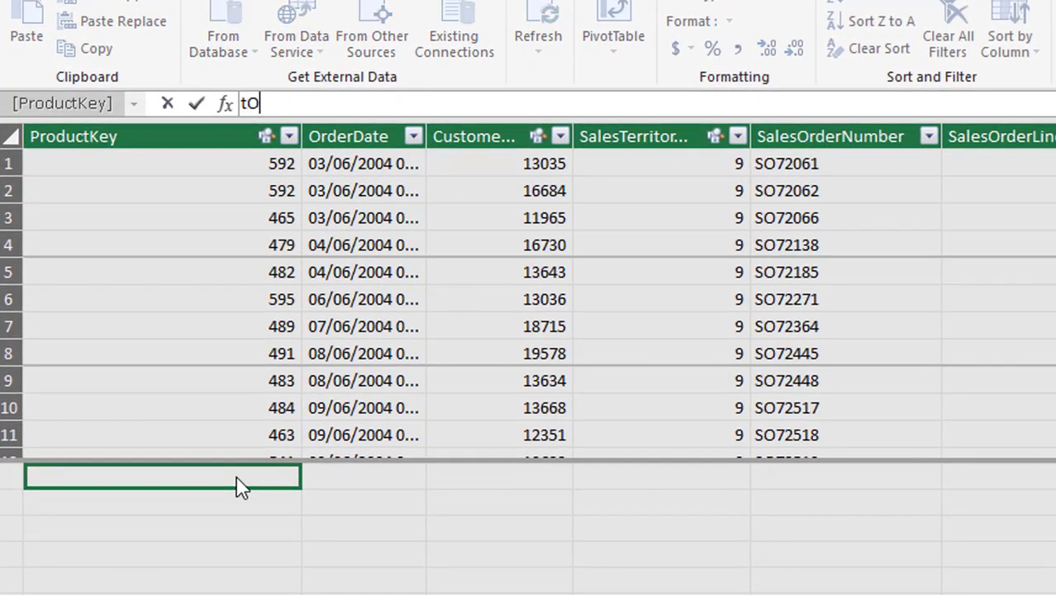
{"action": "key", "text": "BackSpace"}
{"action": "key", "text": "BackSpace"}
{"action": "type", "text": "Total "}
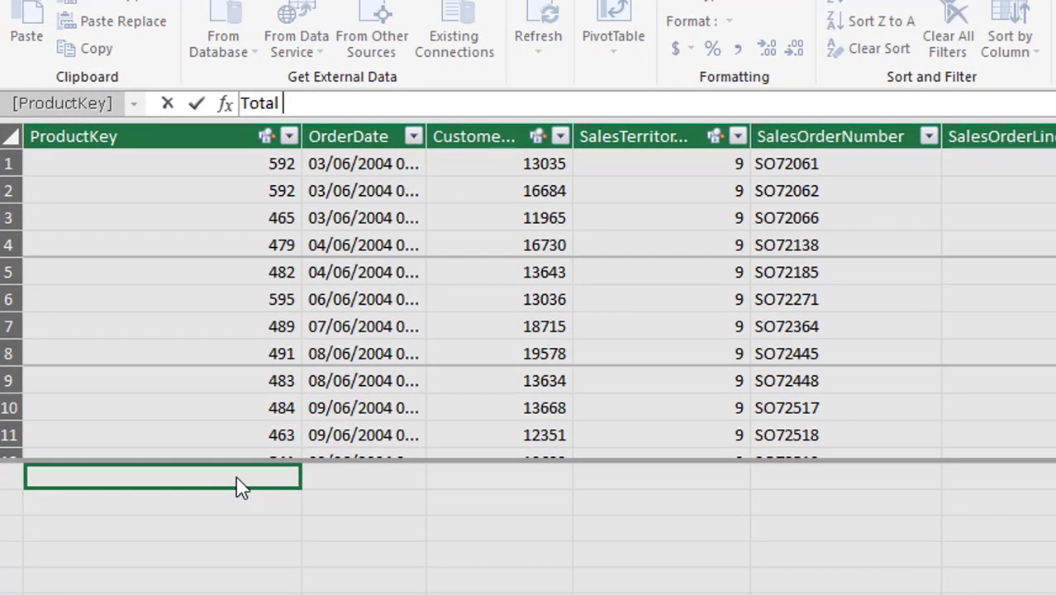
{"action": "type", "text": "Standard Cost"}
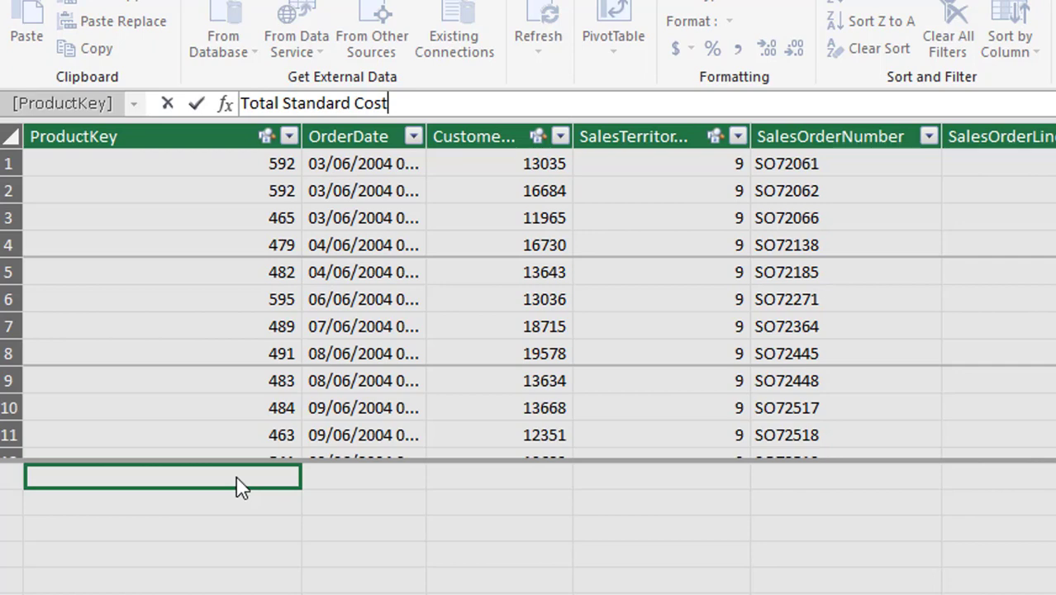
{"action": "type", "text": ":="}
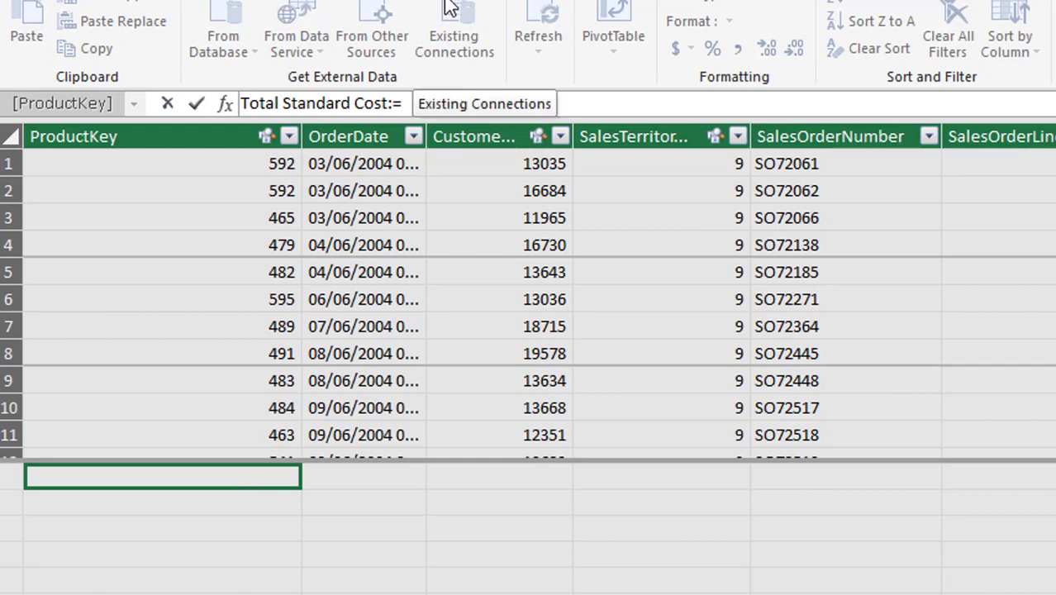
Define the measure as SUM(Sales[ExtendedAmount]) and format it as £ English (United Kingdom) currency
{"action": "type", "text": "sum"}
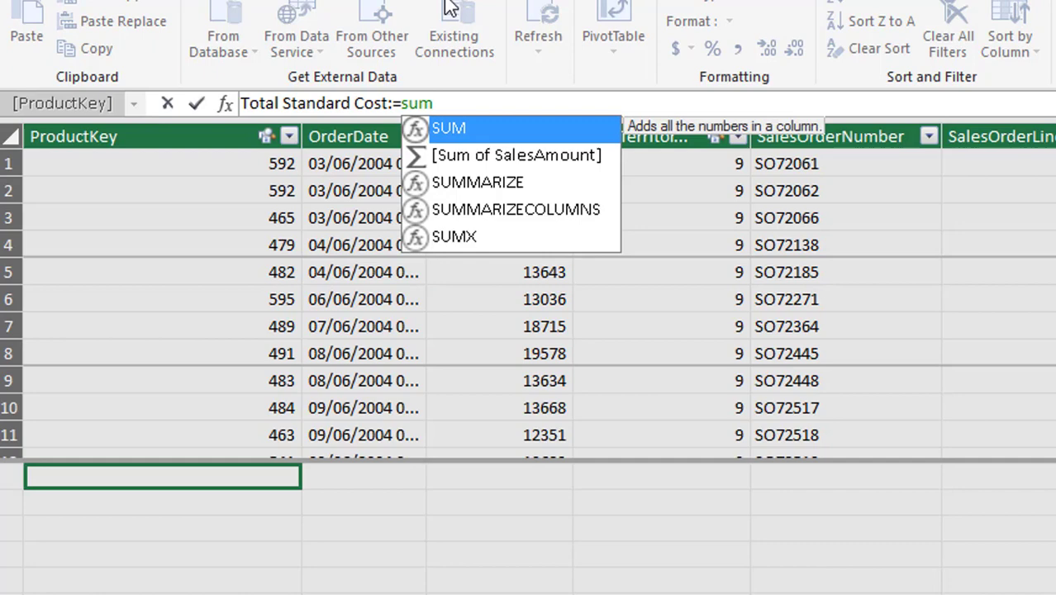
{"action": "key", "text": "Tab"}
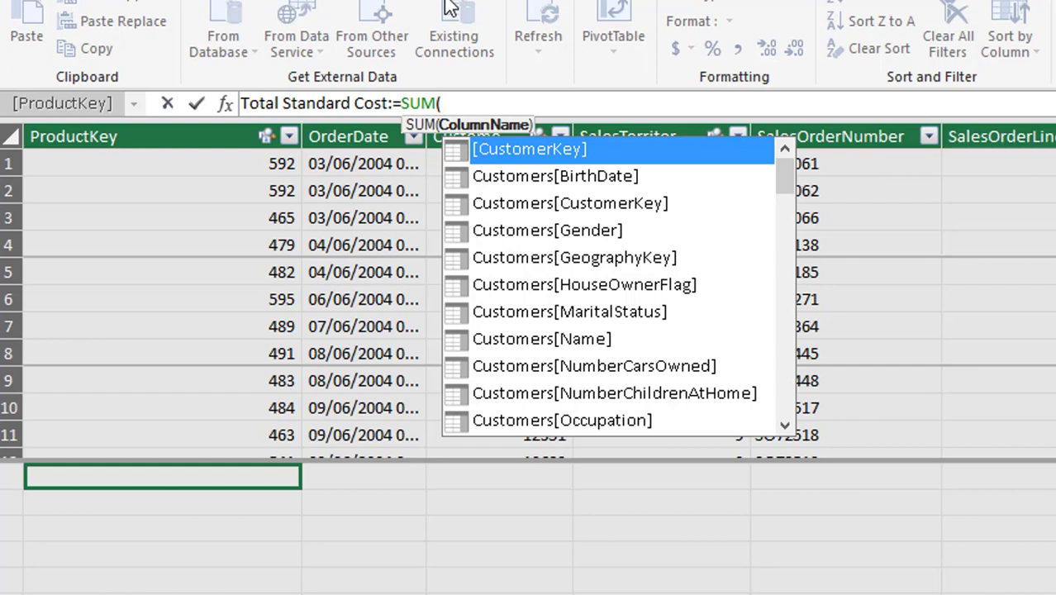
{"action": "type", "text": "sales"}
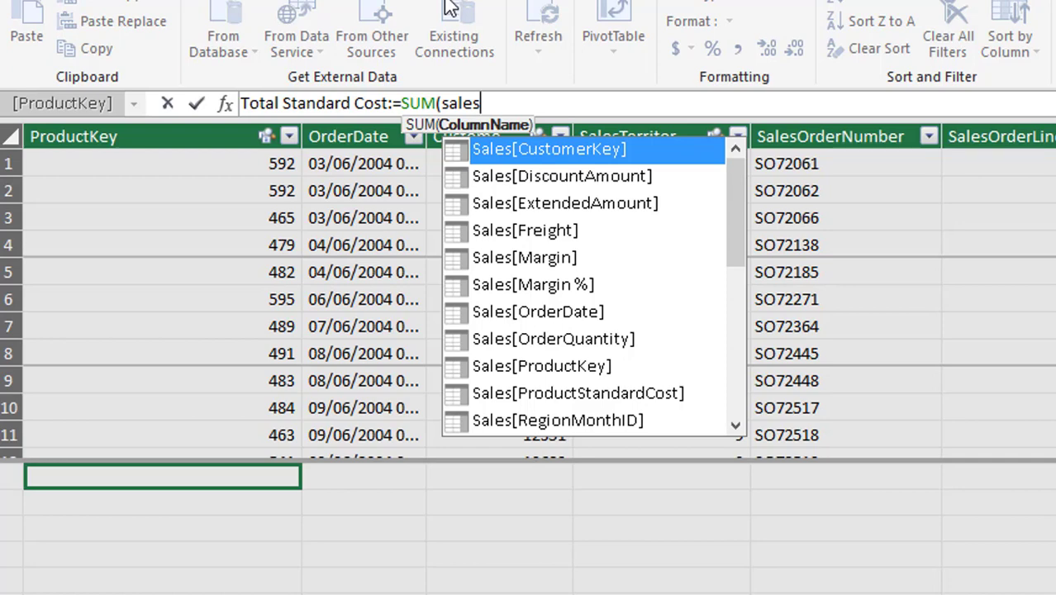
{"action": "key", "text": "Down"}
{"action": "key", "text": "Down"}
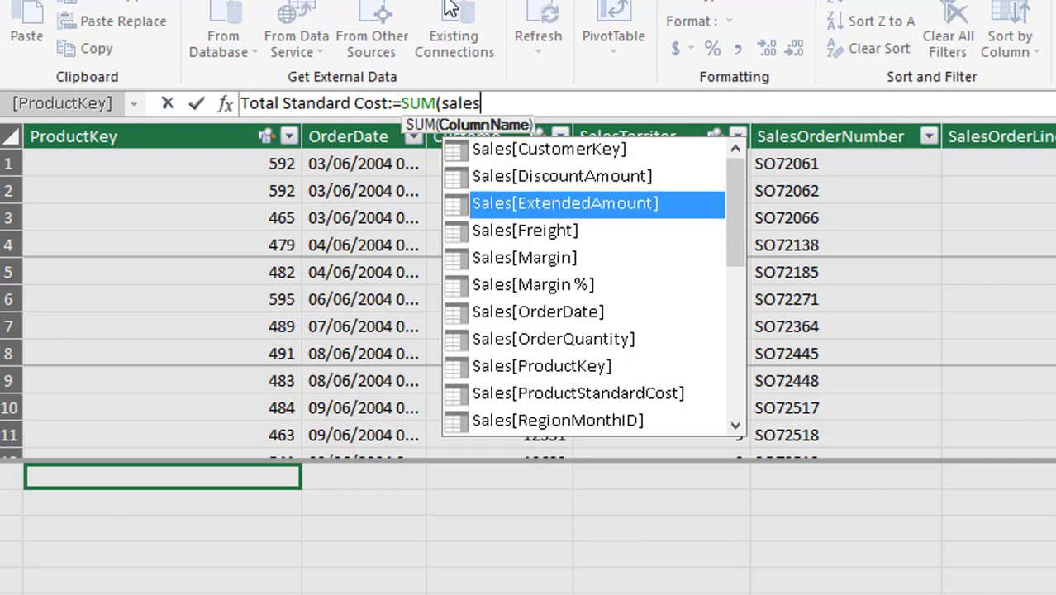
{"action": "key", "text": "Tab"}
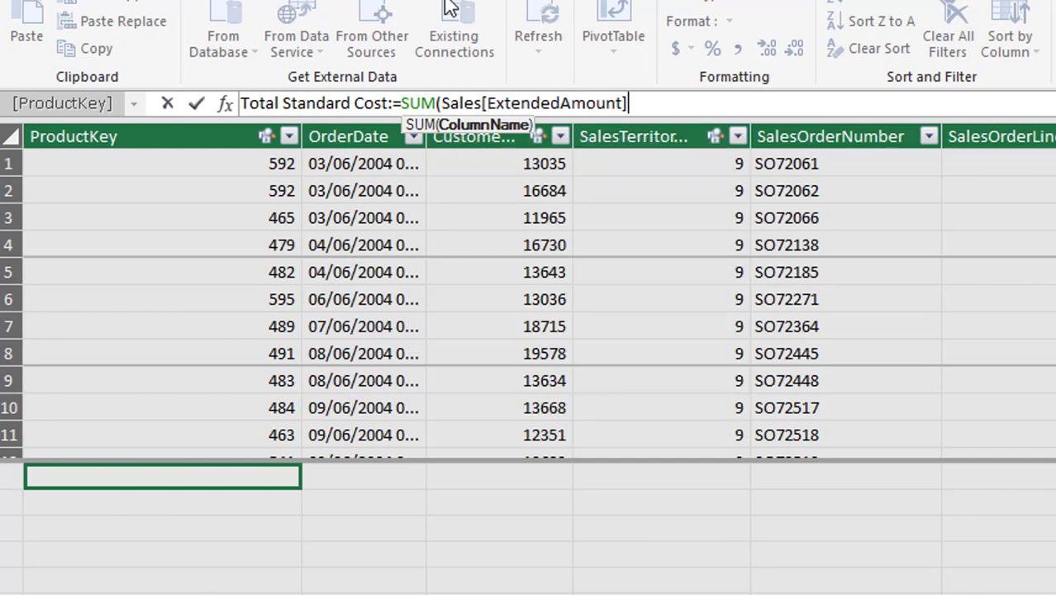
{"action": "type", "text": ")"}
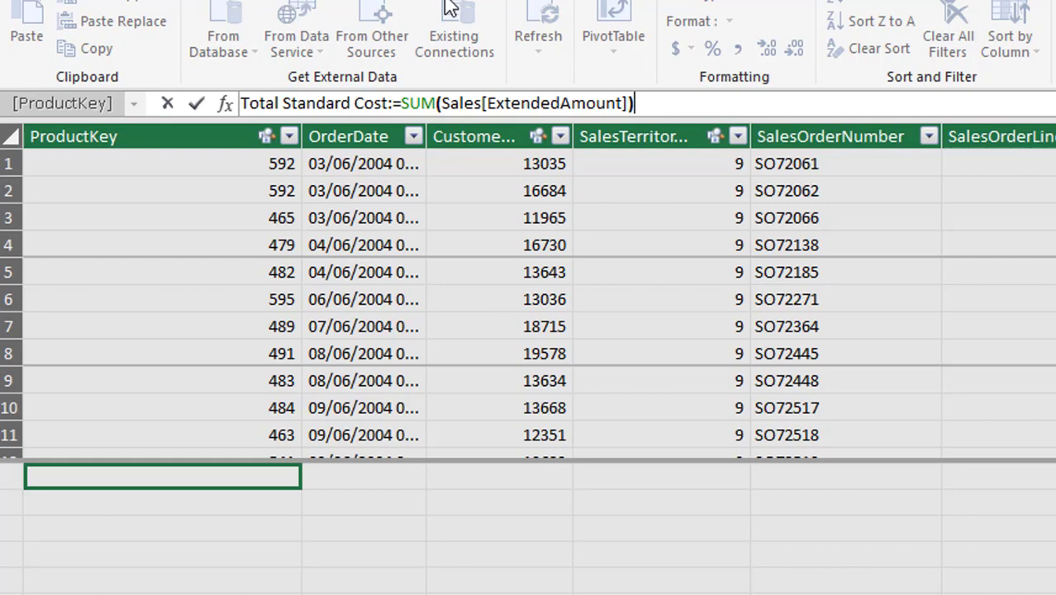
{"action": "key", "text": "Return"}
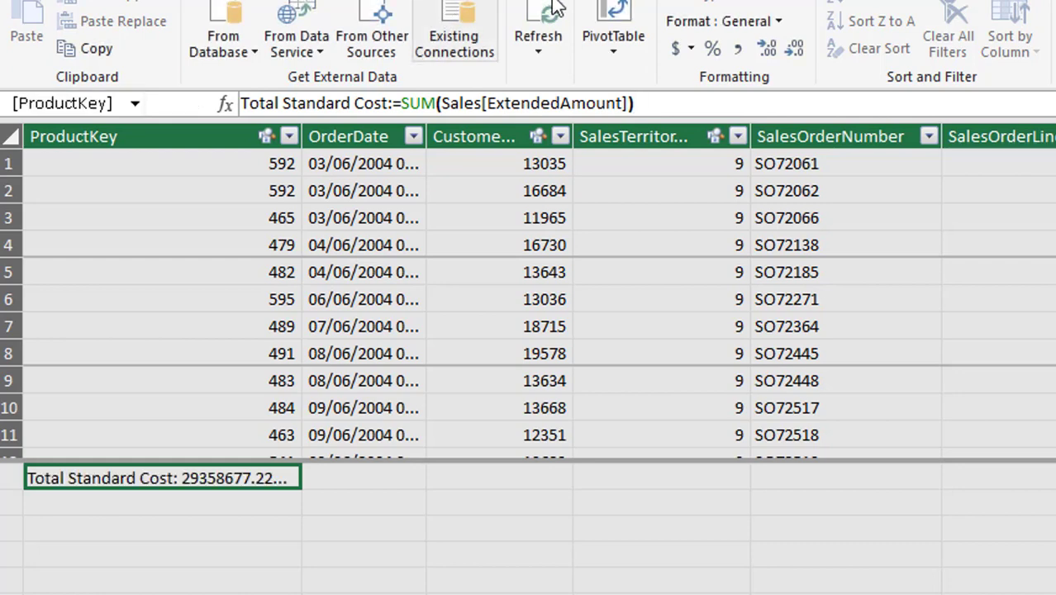
{"action": "left_click", "coordinate": [691, 48]}
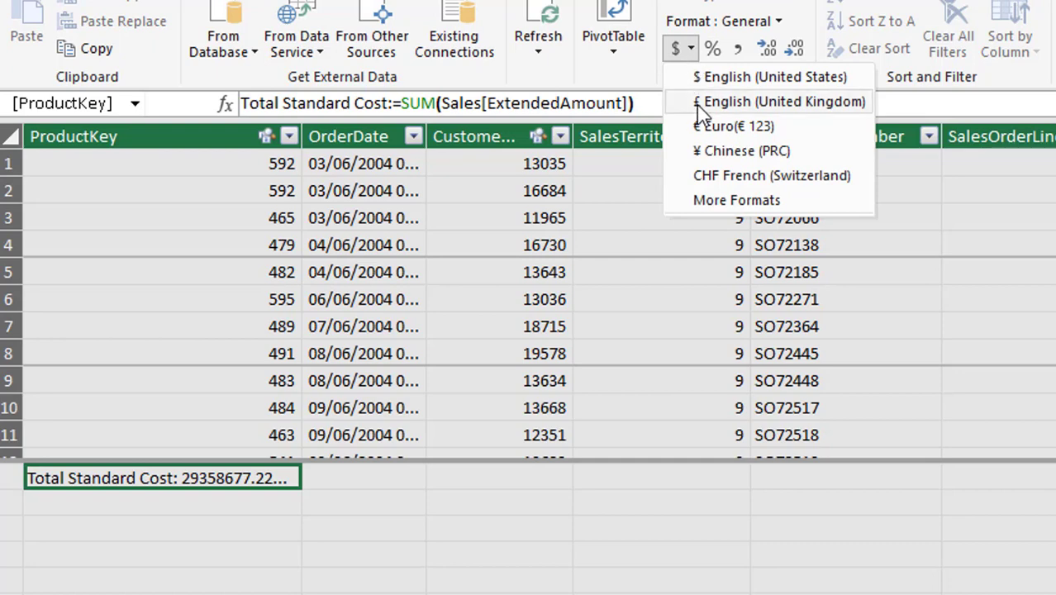
{"action": "left_click", "coordinate": [701, 102]}
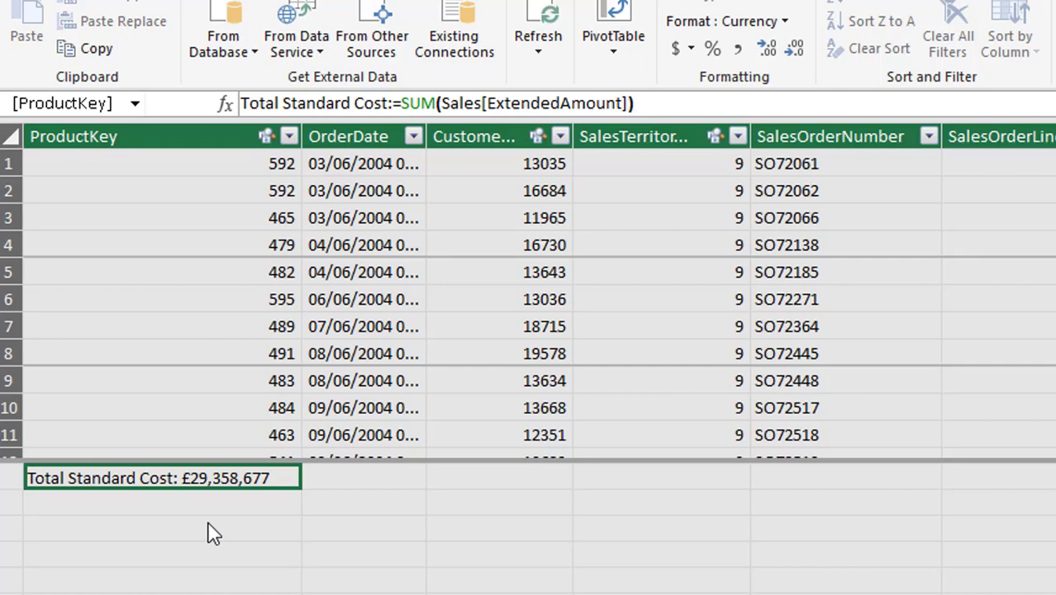
Add a measure named Total List Price below Total Standard Cost, defined as SUM(Sales[ProductStandardCost])
{"action": "left_click", "coordinate": [217, 510]}
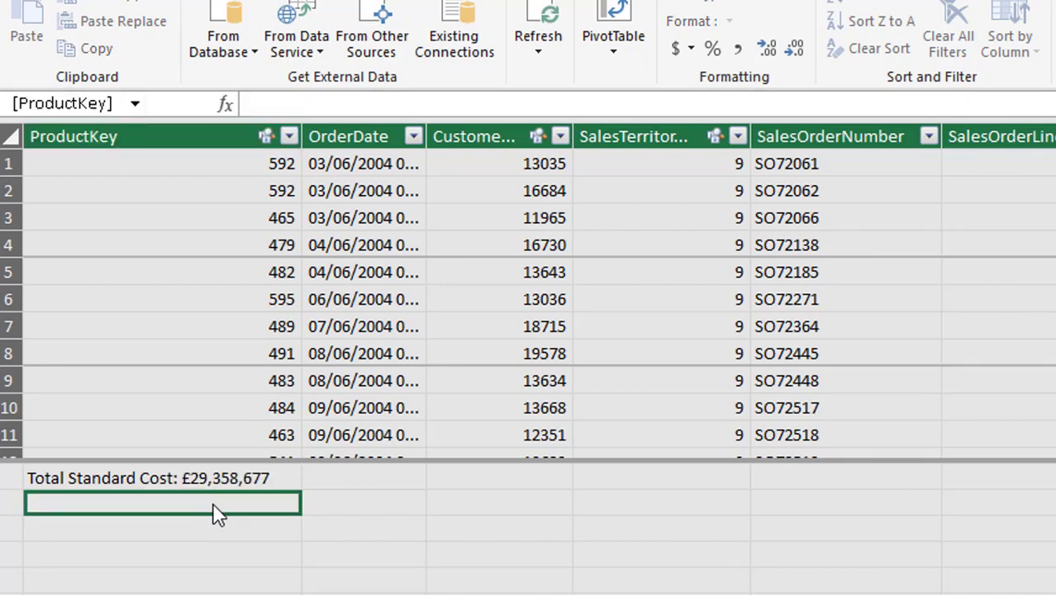
{"action": "type", "text": "Total "}
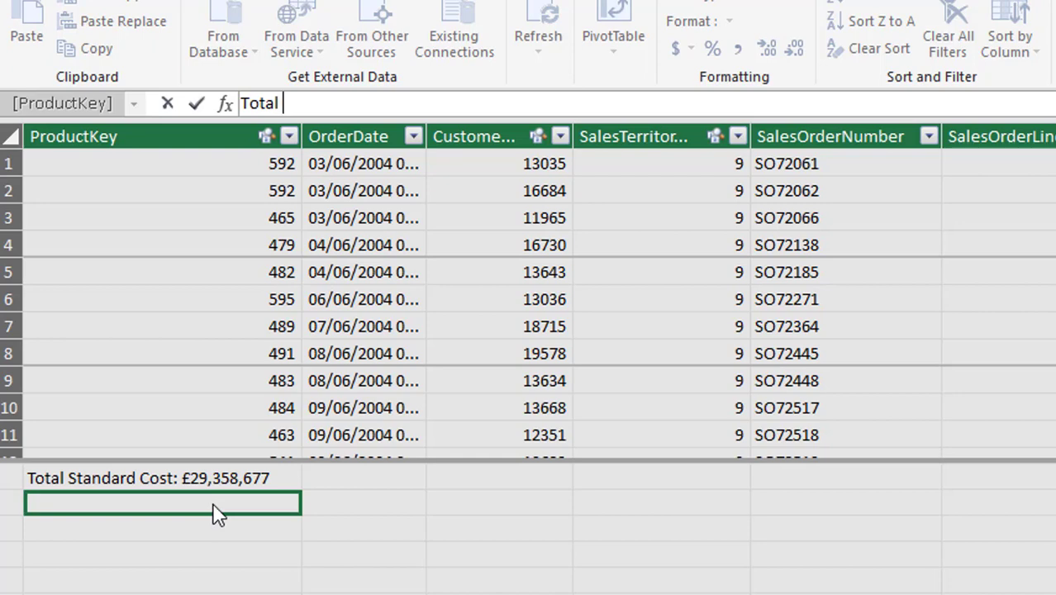
{"action": "type", "text": "List Price"}
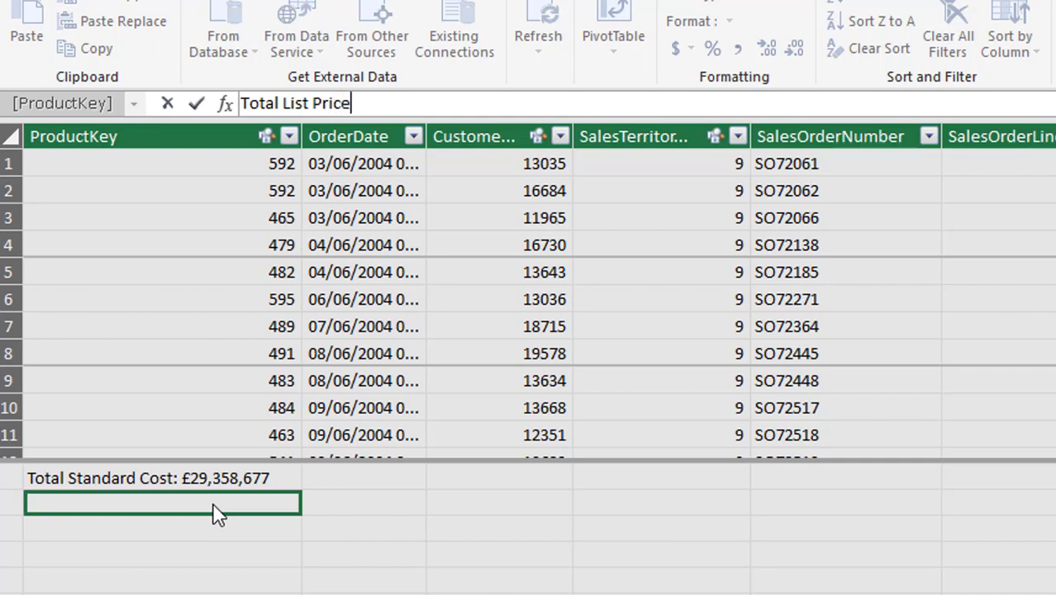
{"action": "type", "text": ":="}
{"action": "type", "text": "sum"}
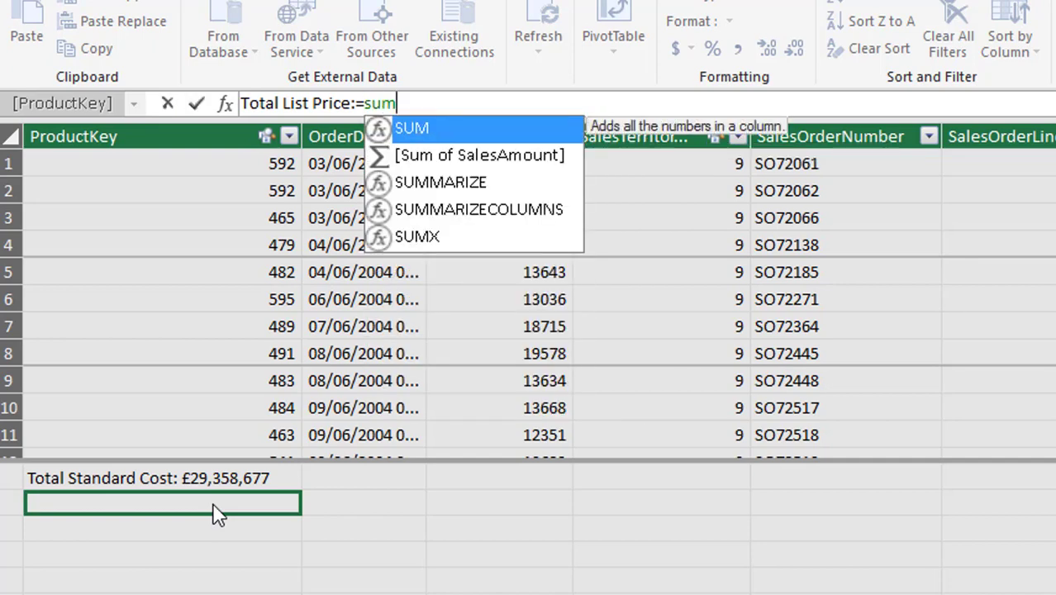
{"action": "key", "text": "Tab"}
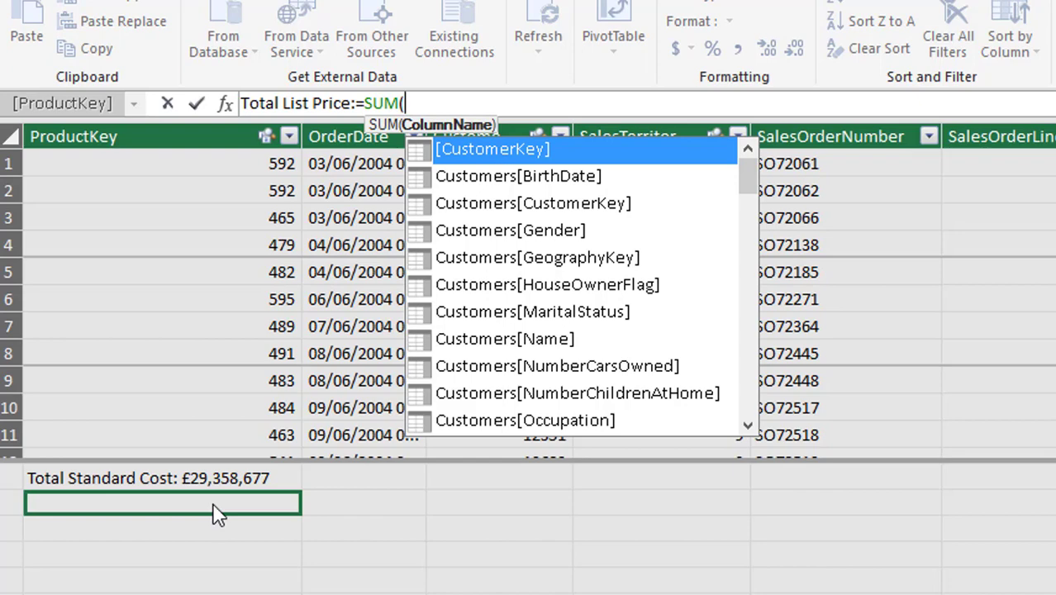
{"action": "type", "text": "sales"}
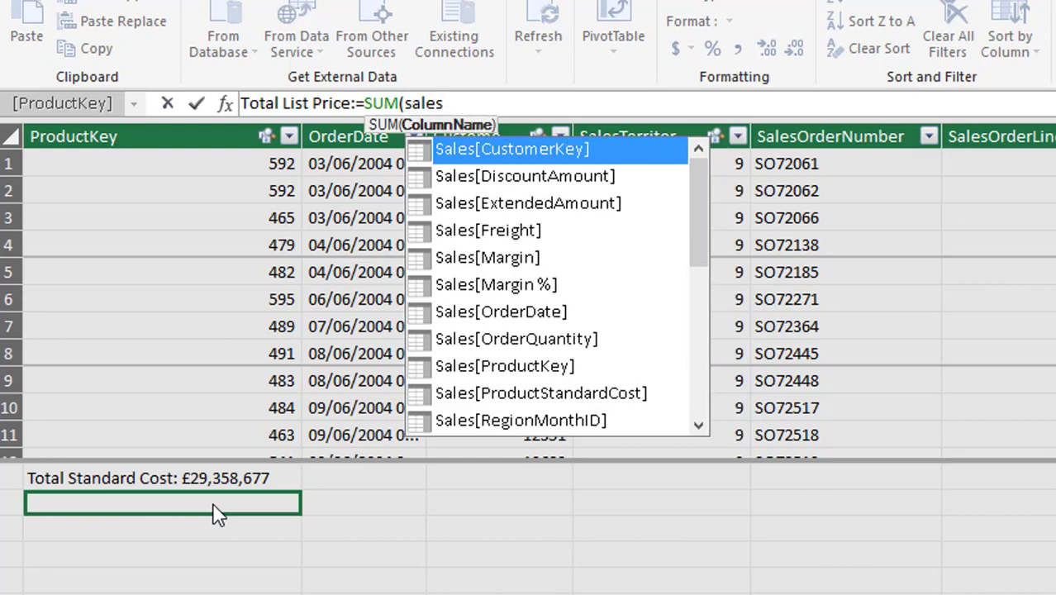
{"action": "left_click", "coordinate": [555, 400]}
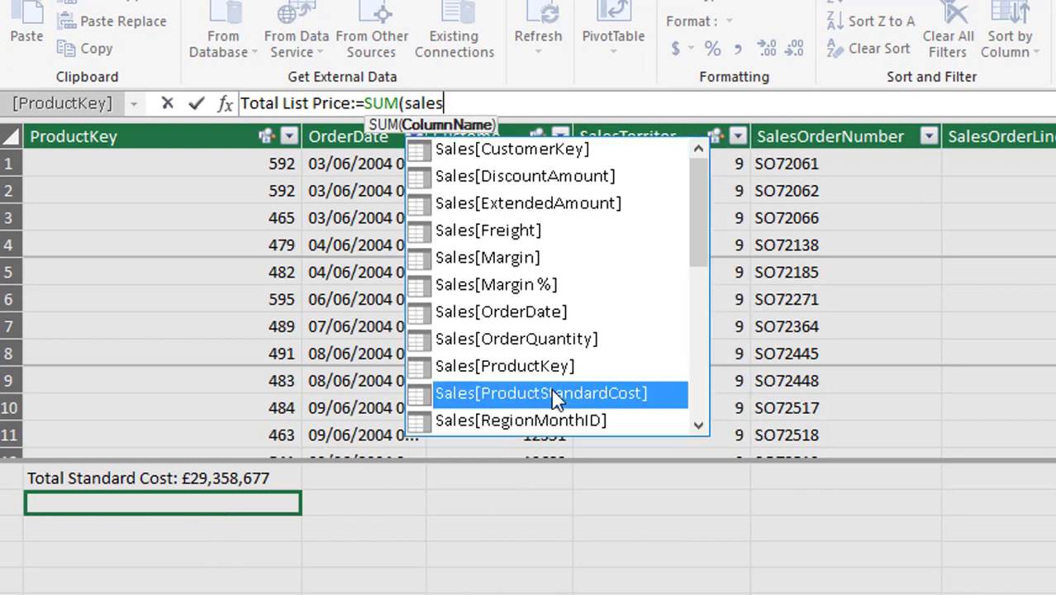
{"action": "double_click", "coordinate": [556, 400]}
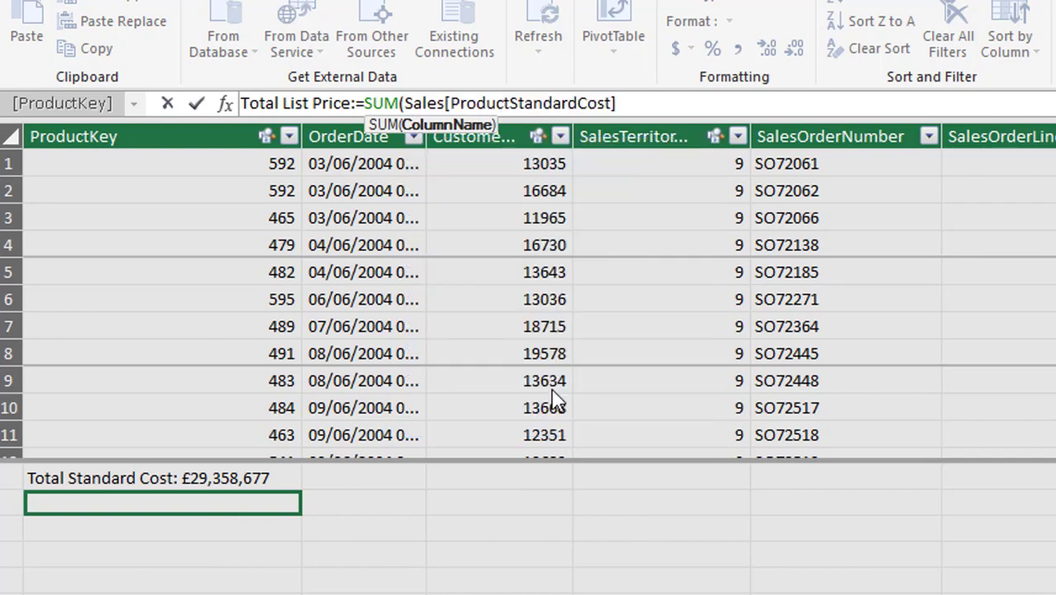
{"action": "type", "text": ")"}
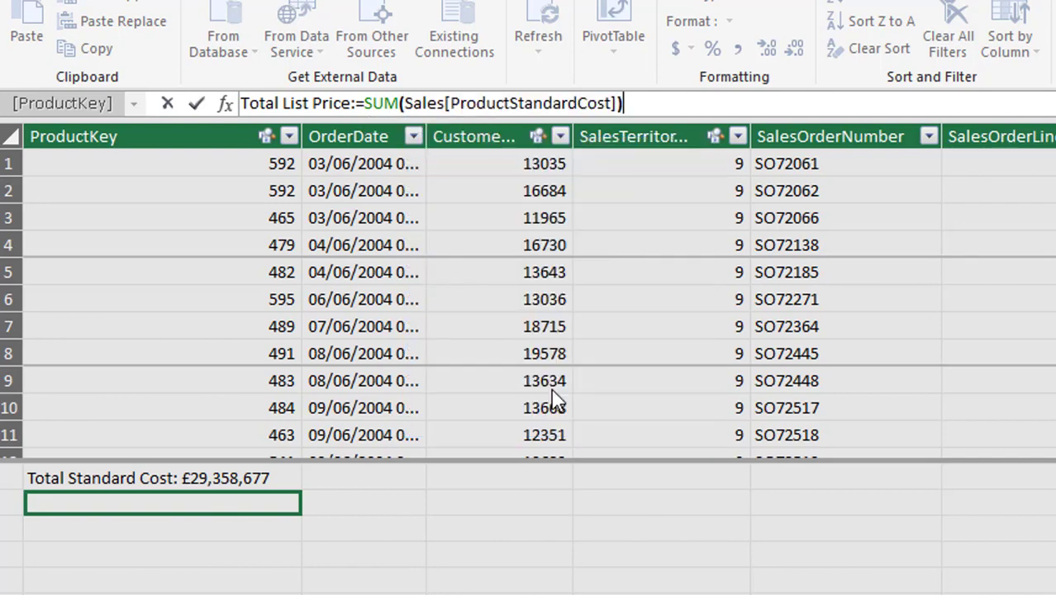
{"action": "key", "text": "Return"}
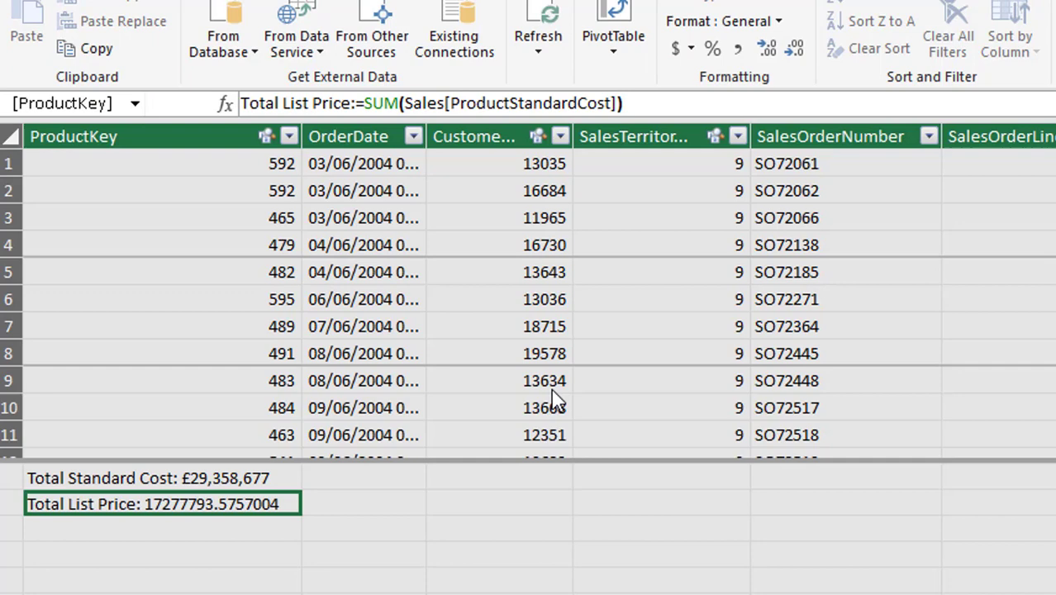
Format the Total List Price measure as £ English (United Kingdom) currency with no decimal places
{"action": "left_click", "coordinate": [691, 50]}
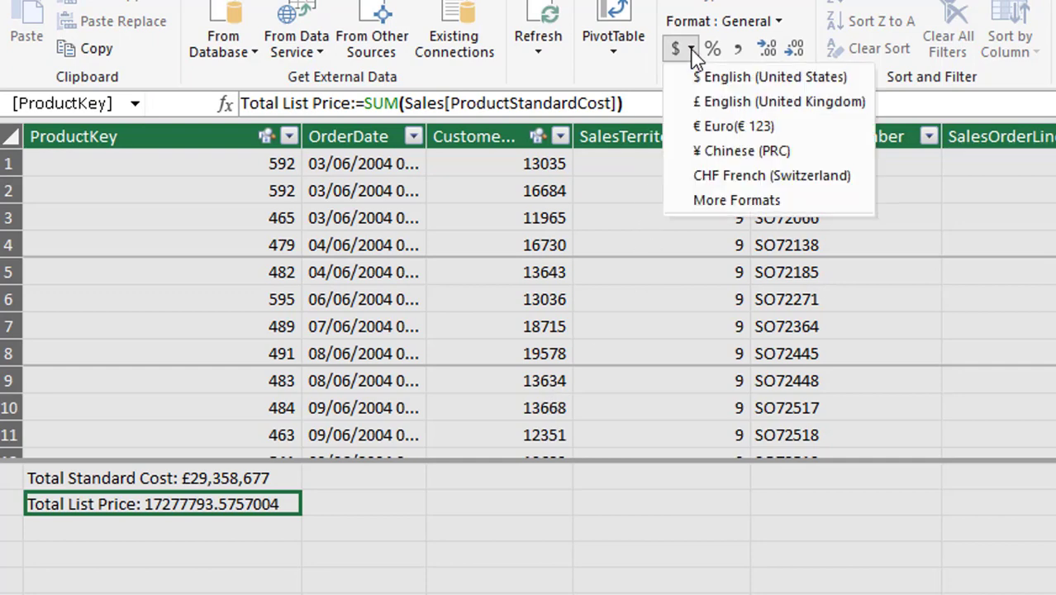
{"action": "left_click", "coordinate": [701, 103]}
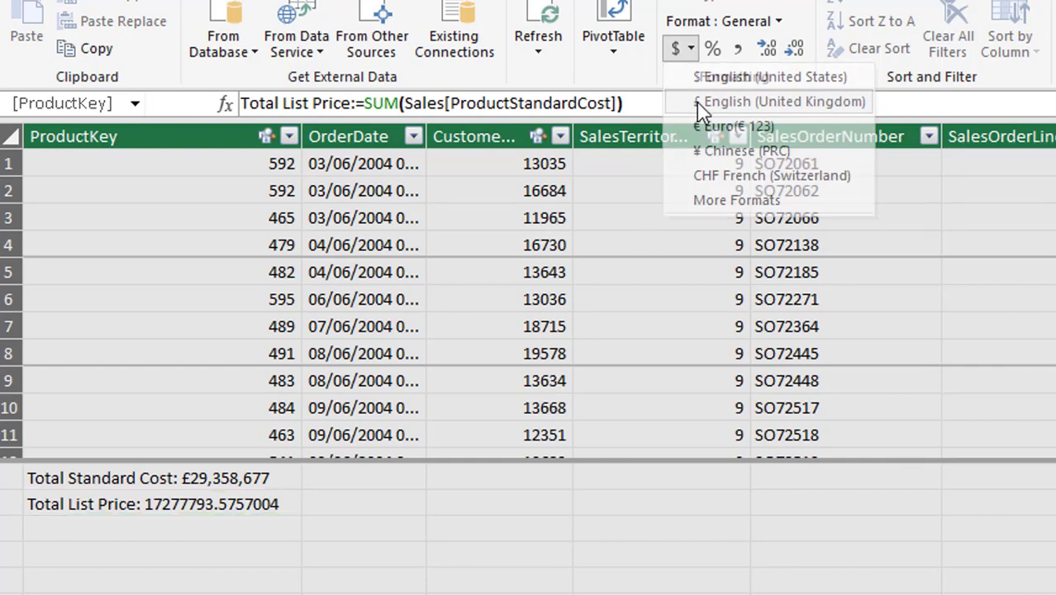
{"action": "left_click", "coordinate": [795, 51]}
{"action": "left_click", "coordinate": [795, 51]}
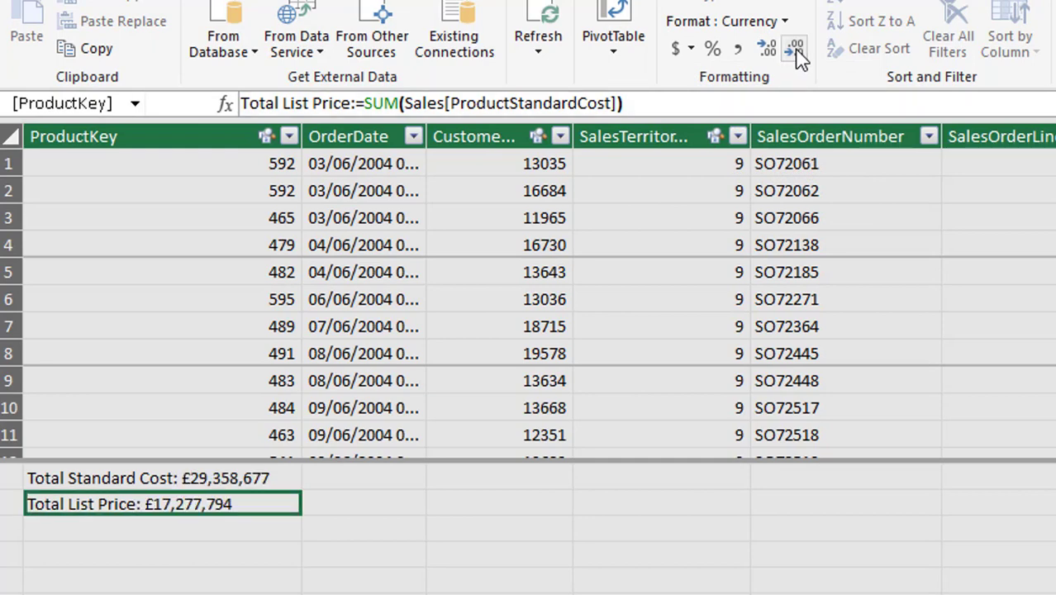
Add a Gross Profit measure below Total List Price as [Total Standard Cost] - [Total List Price], formatted as £ English (United Kingdom) currency
{"action": "left_click", "coordinate": [277, 535]}
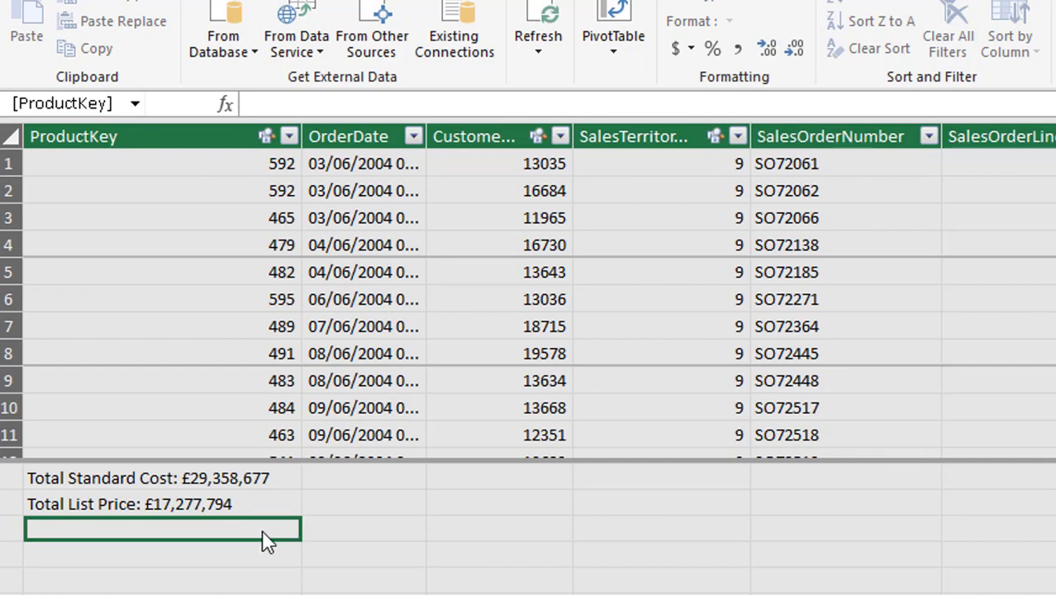
{"action": "type", "text": "Gros"}
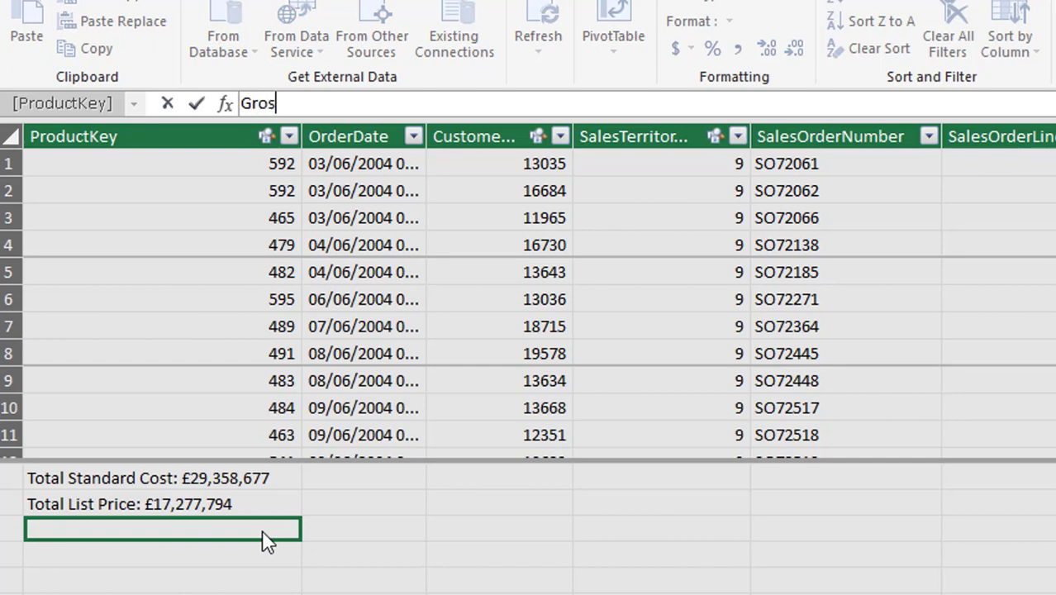
{"action": "type", "text": "s Profit:="}
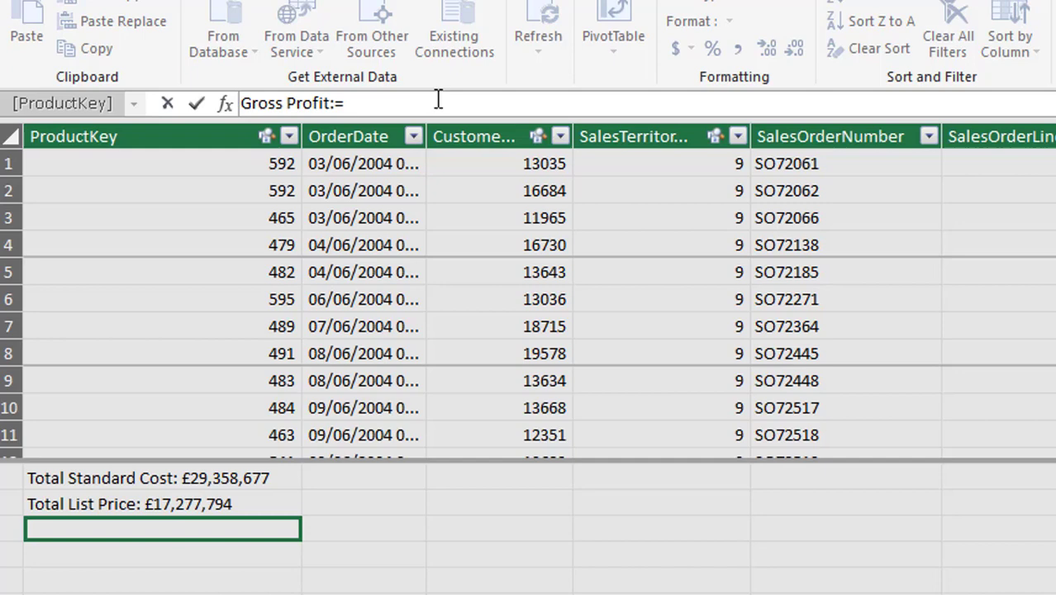
{"action": "type", "text": "tot"}
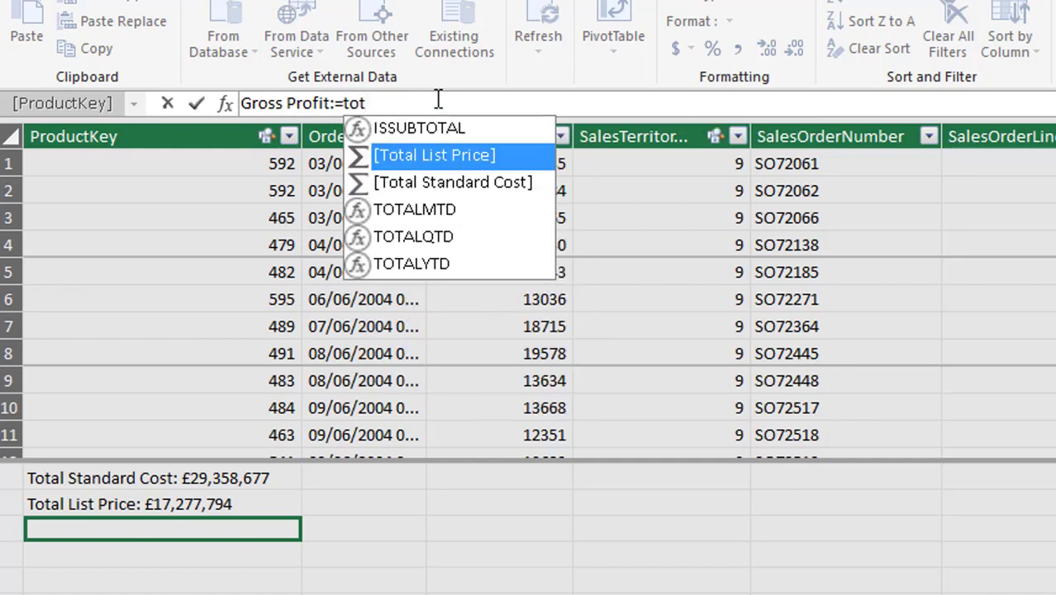
{"action": "type", "text": "al"}
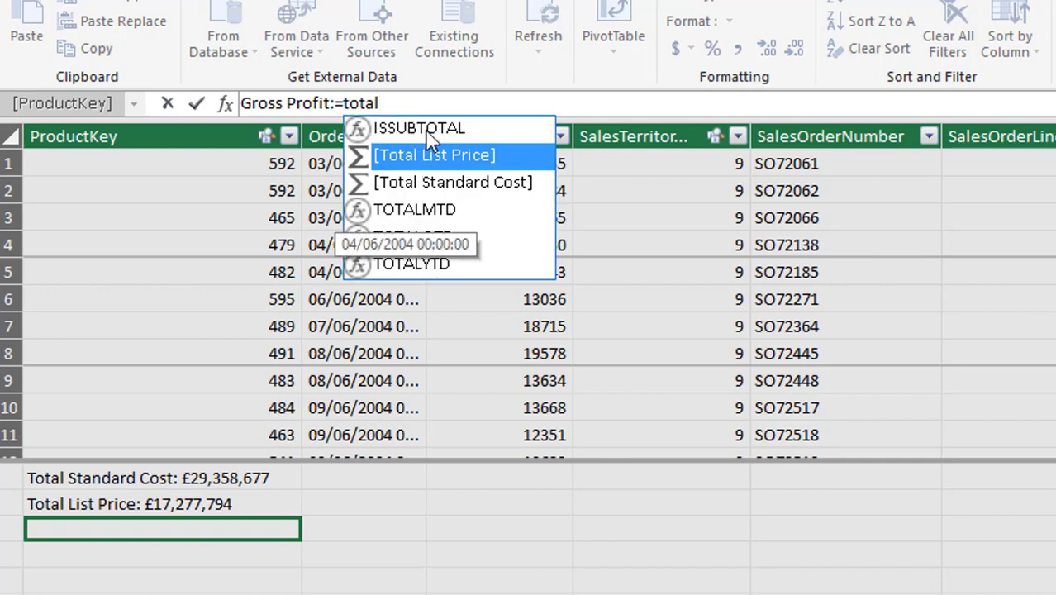
{"action": "left_click", "coordinate": [388, 183]}
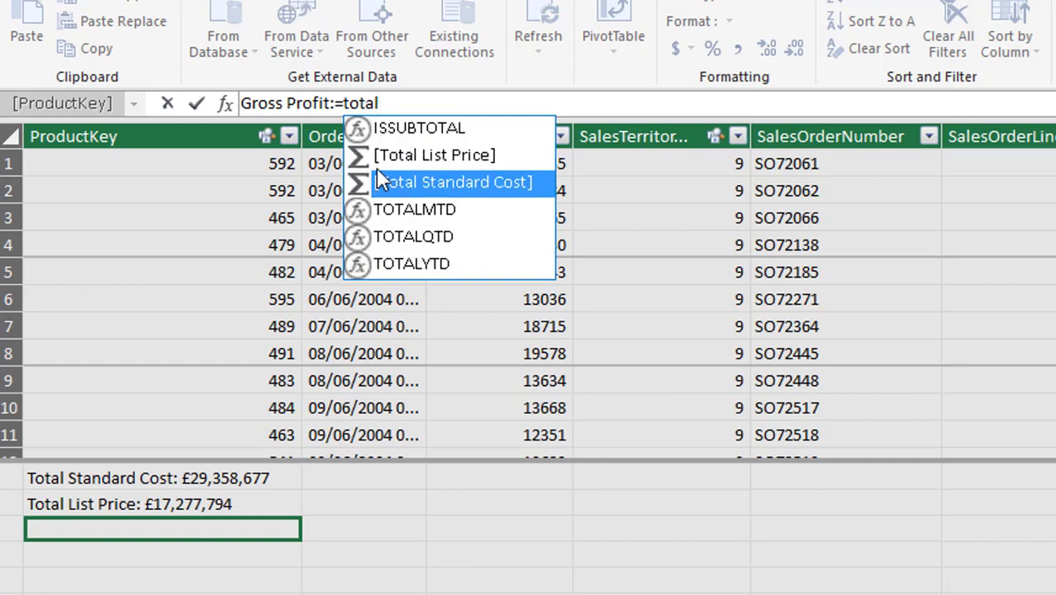
{"action": "double_click", "coordinate": [459, 183]}
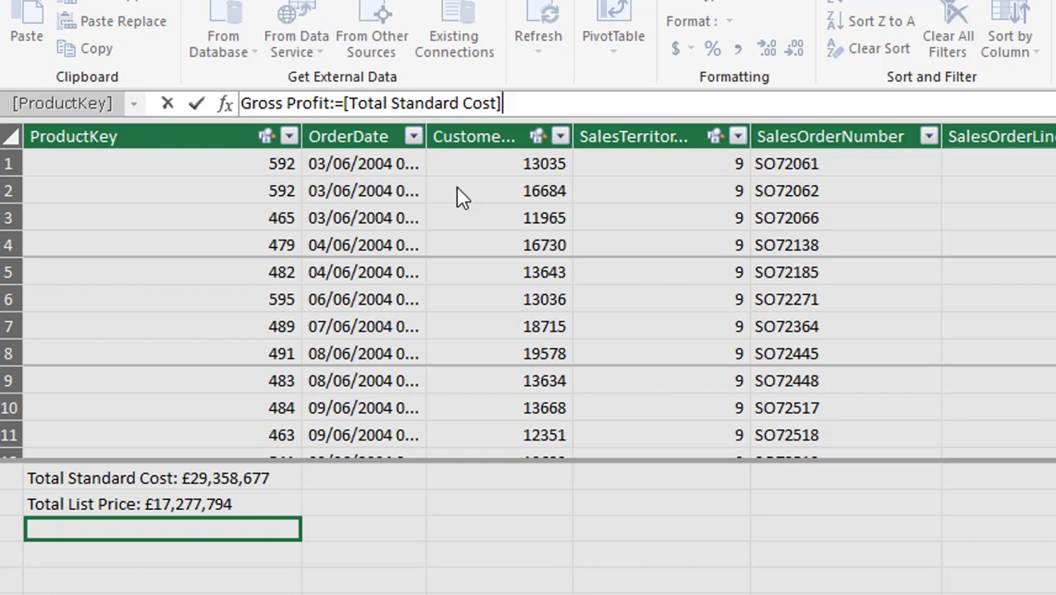
{"action": "type", "text": "- total"}
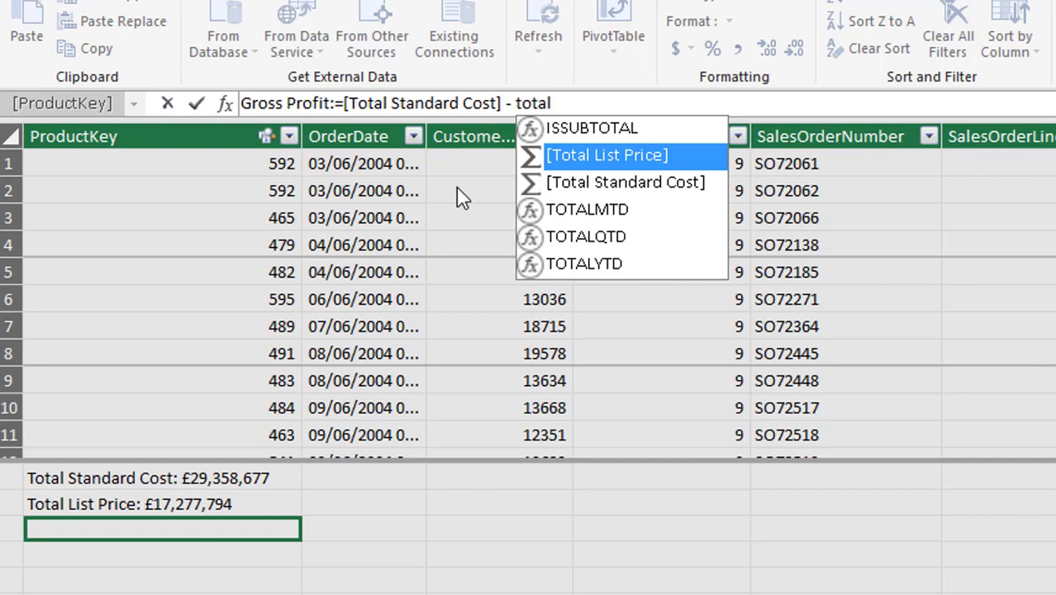
{"action": "key", "text": "Tab"}
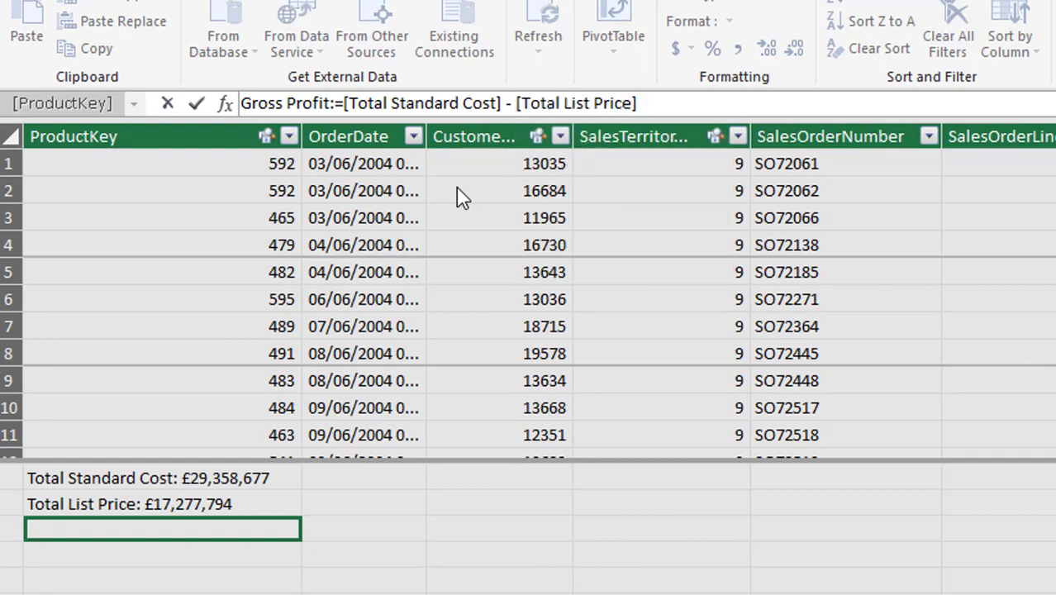
{"action": "key", "text": "Return"}
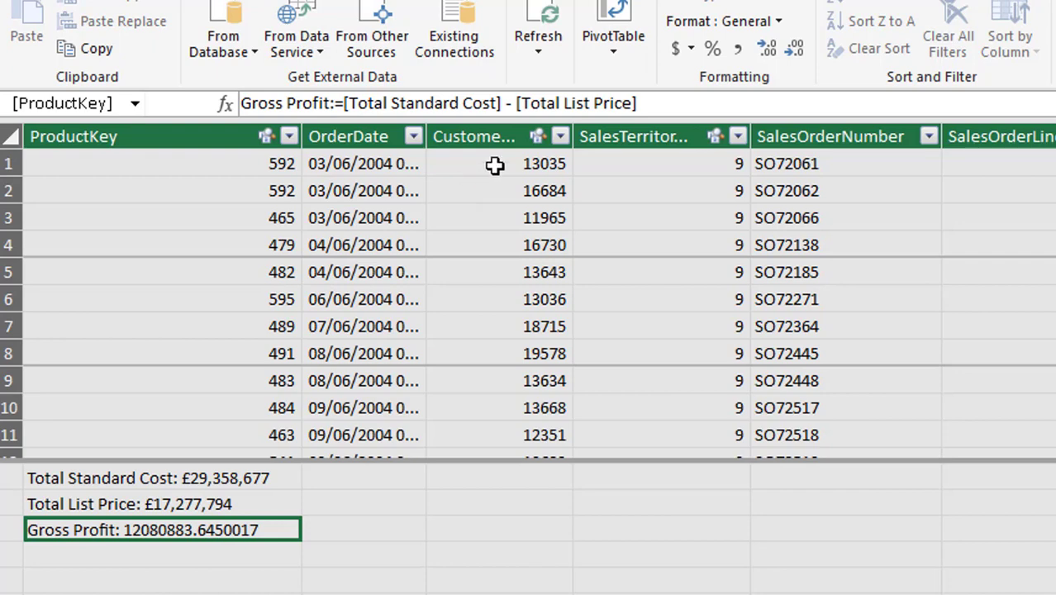
{"action": "left_click", "coordinate": [690, 50]}
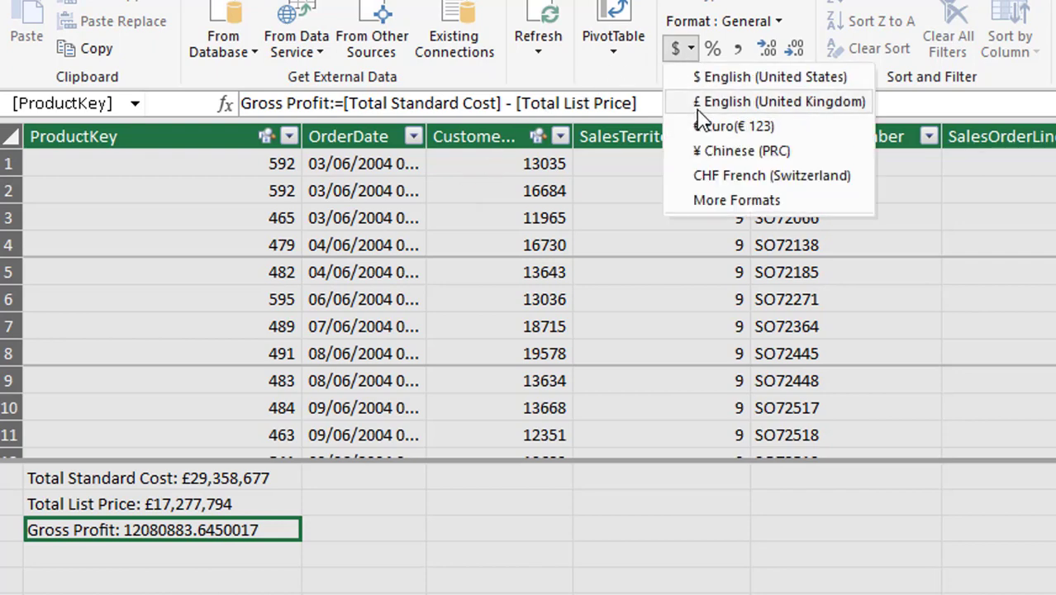
{"action": "left_click", "coordinate": [697, 107]}
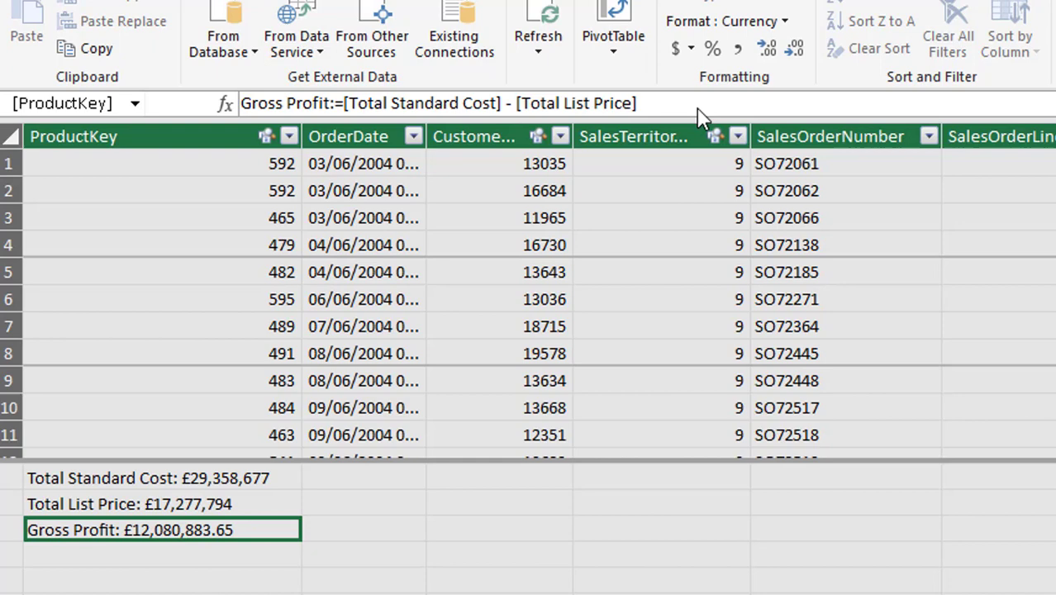
Add a Profit % measure below Gross Profit as [Gross Profit] / [Total Standard Cost], formatted as a percentage with one decimal place
{"action": "left_click", "coordinate": [126, 556]}
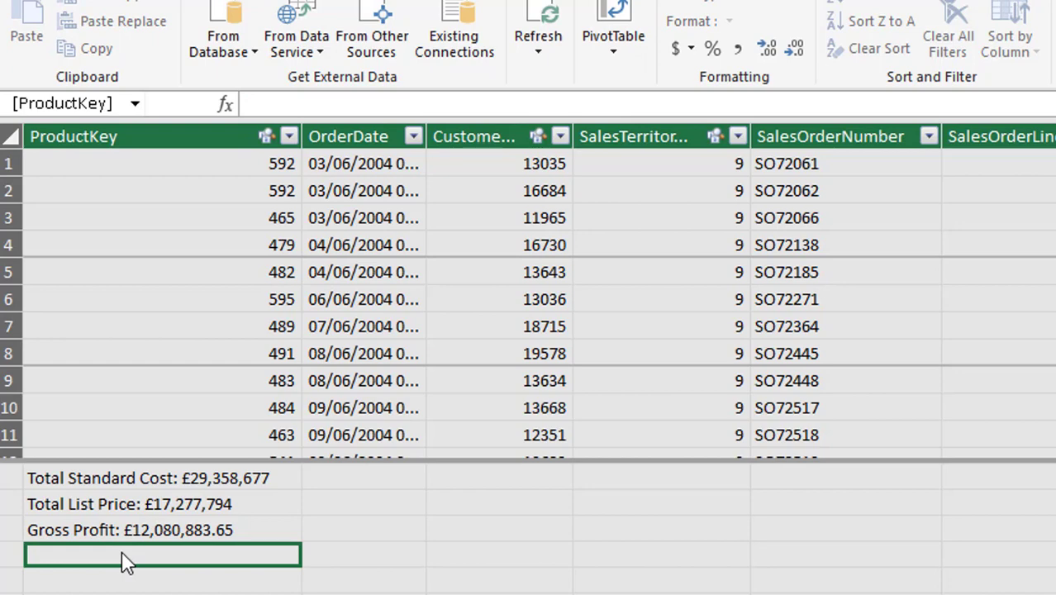
{"action": "type", "text": "Profi"}
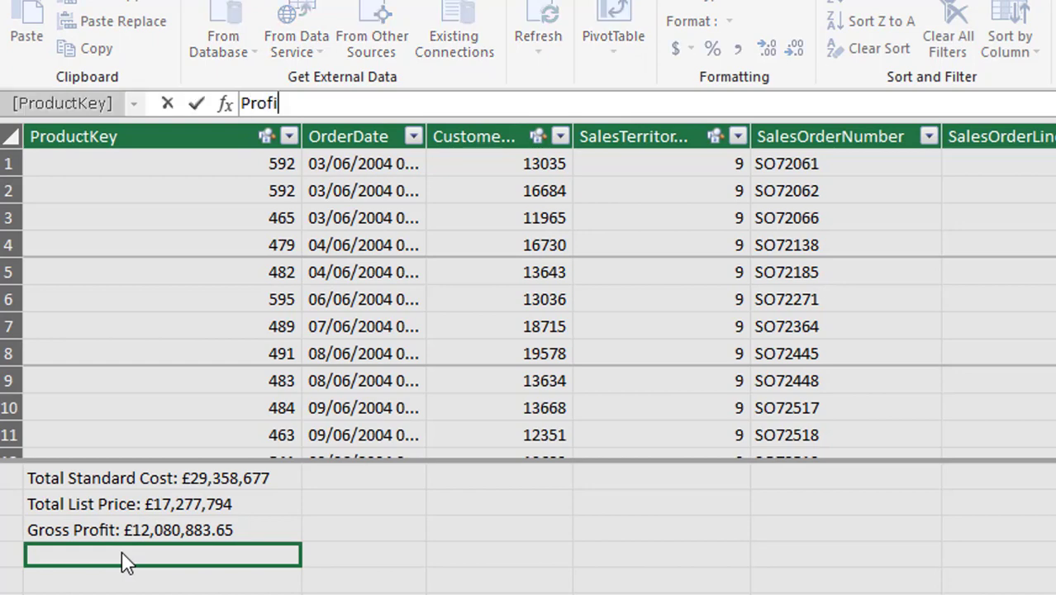
{"action": "type", "text": "t %:="}
{"action": "type", "text": "gros"}
{"action": "key", "text": "Tab"}
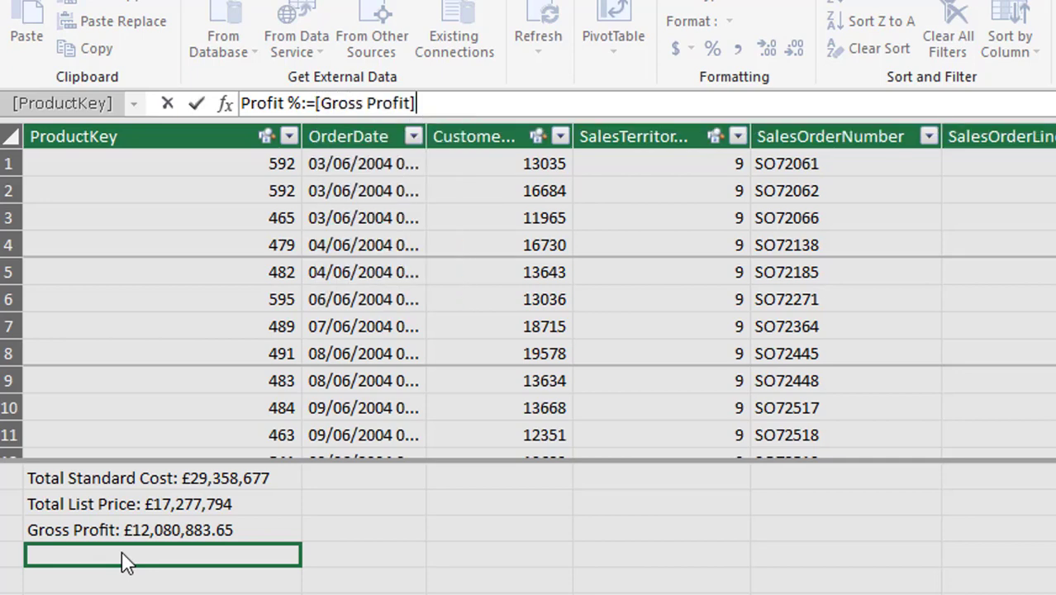
{"action": "type", "text": "/ total"}
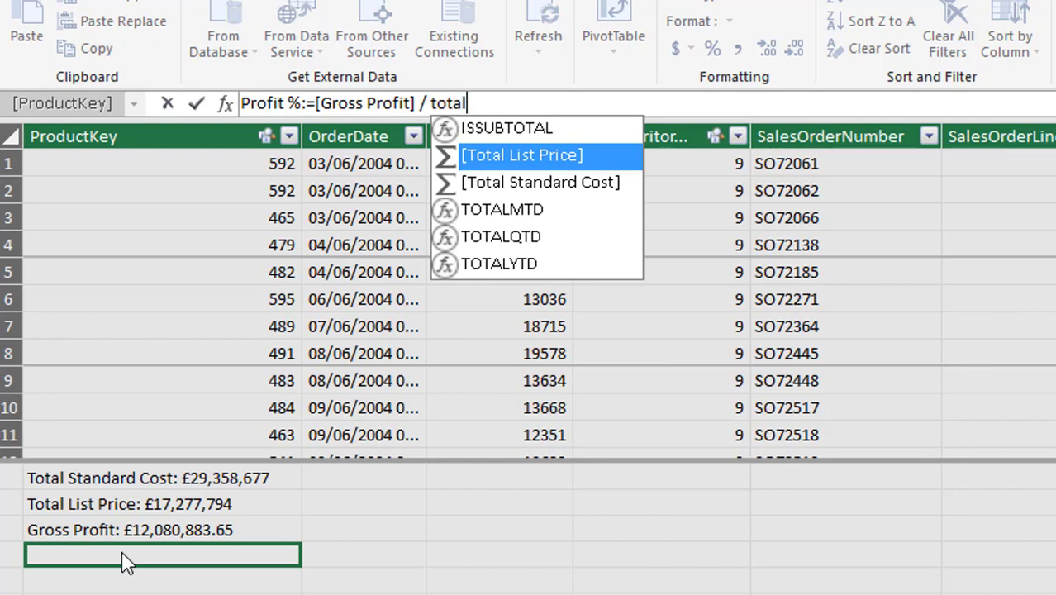
{"action": "key", "text": "Down"}
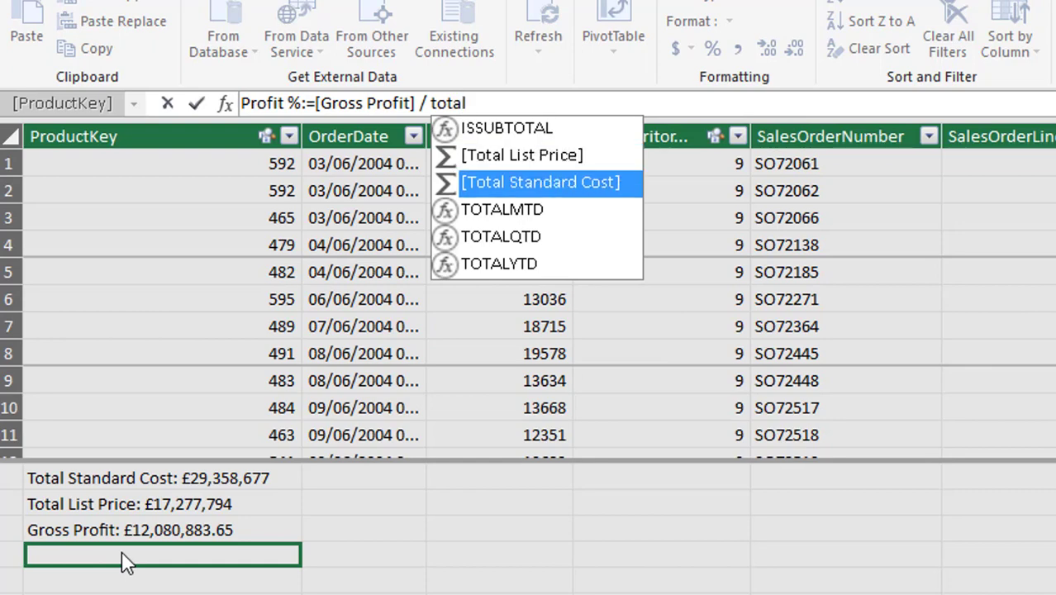
{"action": "key", "text": "Tab"}
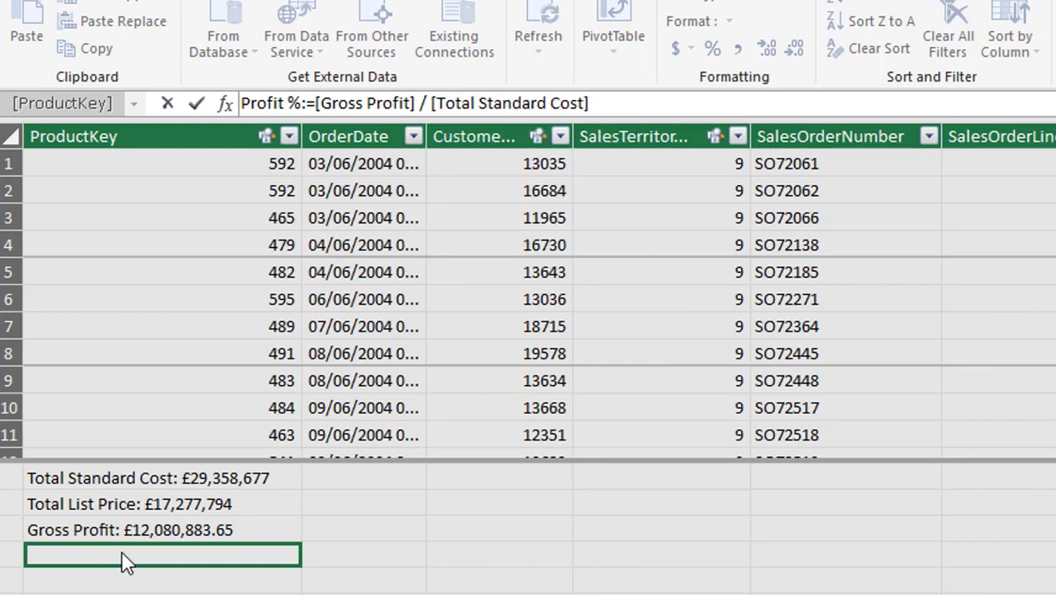
{"action": "key", "text": "Return"}
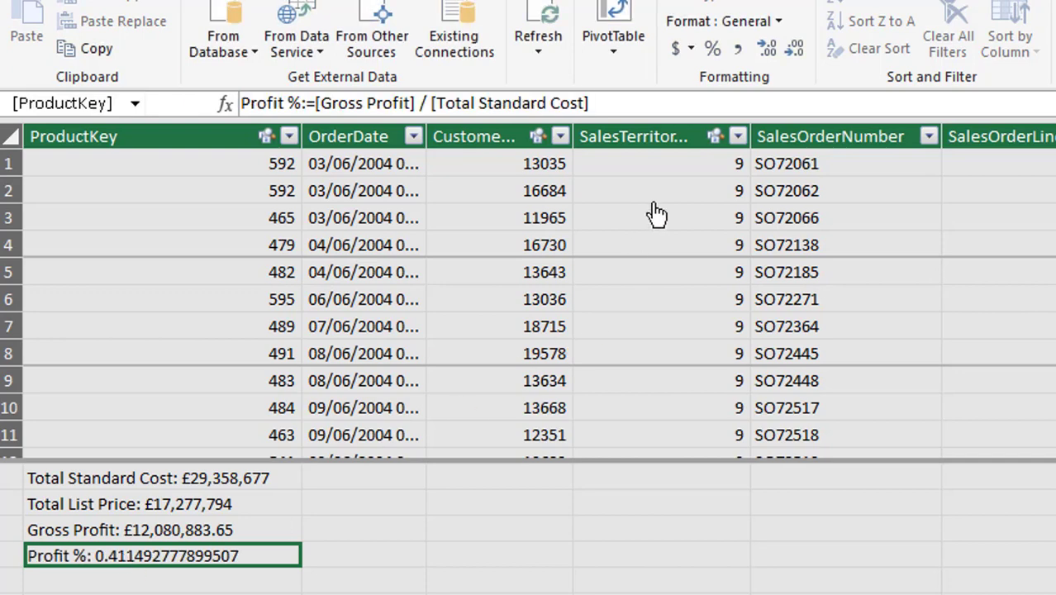
{"action": "left_click", "coordinate": [713, 49]}
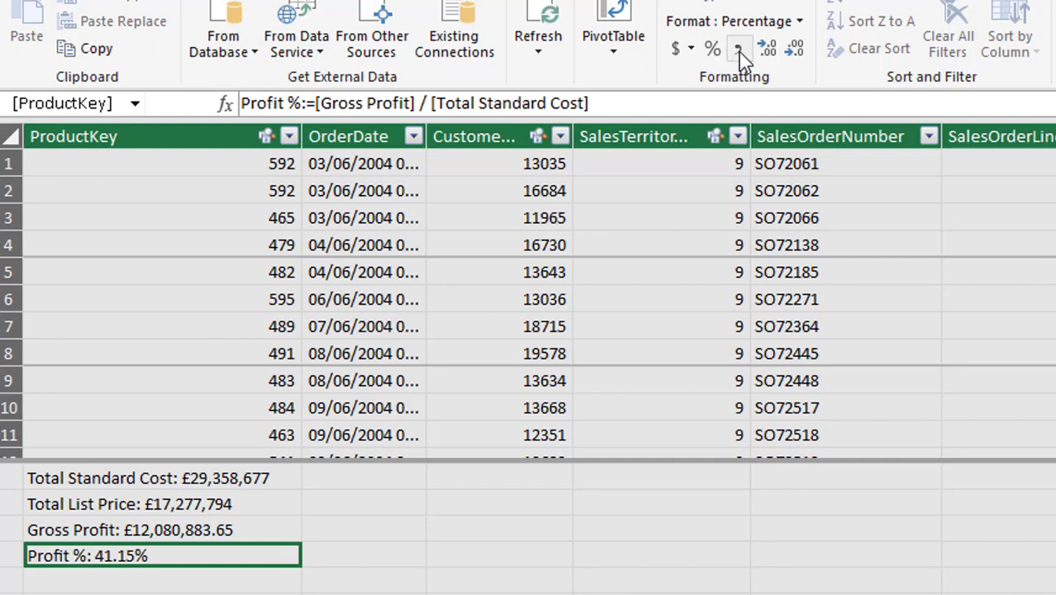
{"action": "left_click", "coordinate": [794, 51]}
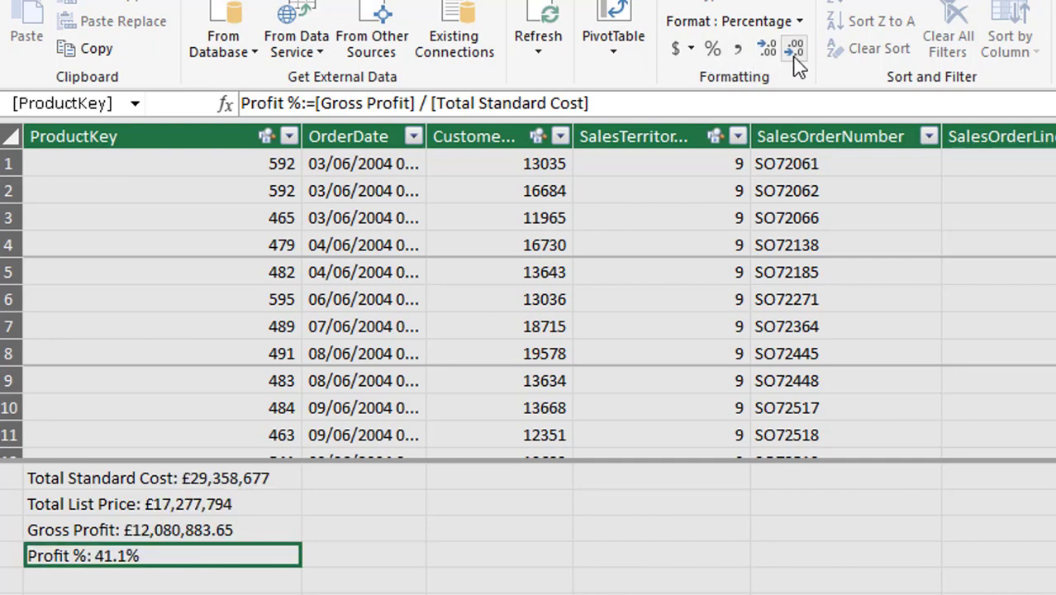